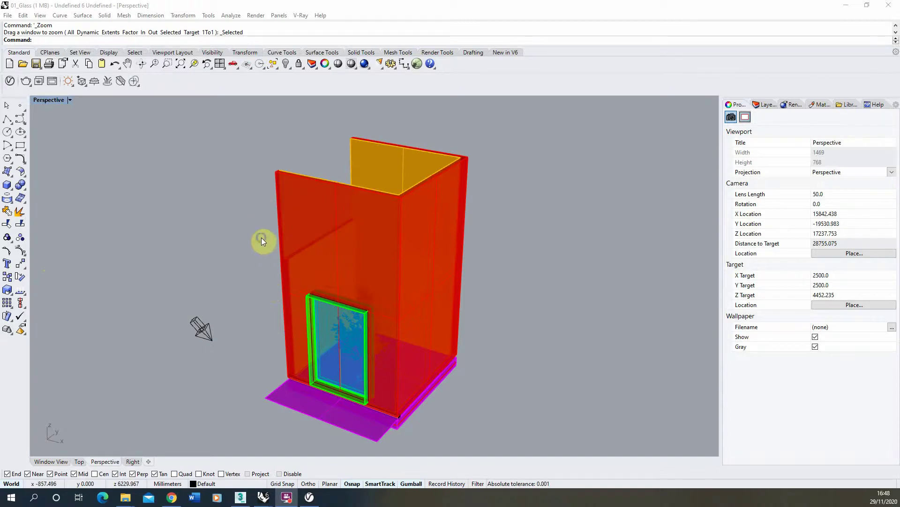
# Step: Orbit and zoom out the Perspective view to inspect the room and the plane beside it
pyautogui.moveTo(261, 241); pyautogui.dragTo(423, 281, button='right')
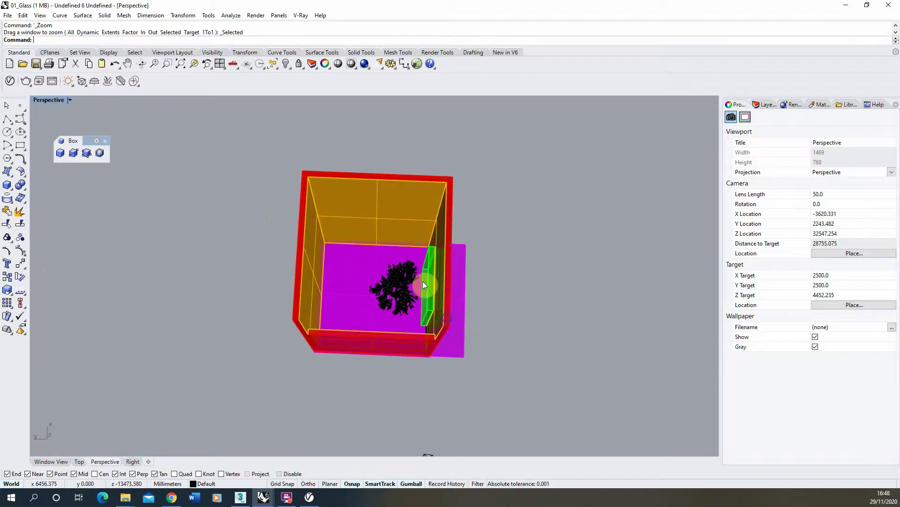
pyautogui.moveTo(331, 224); pyautogui.dragTo(378, 338, button='right')
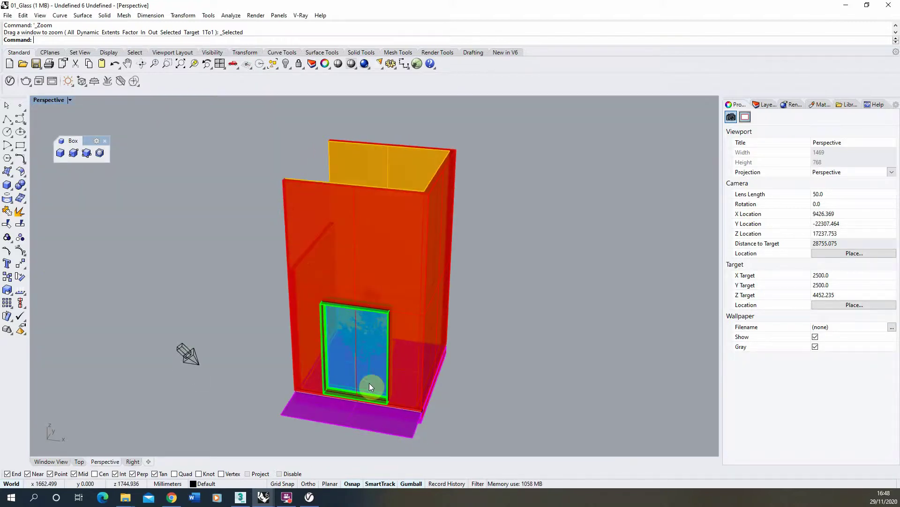
pyautogui.moveTo(458, 298); pyautogui.dragTo(373, 297, button='right')
pyautogui.scroll(-5, 468, 308)
pyautogui.moveTo(468, 308); pyautogui.dragTo(307, 302, button='right')
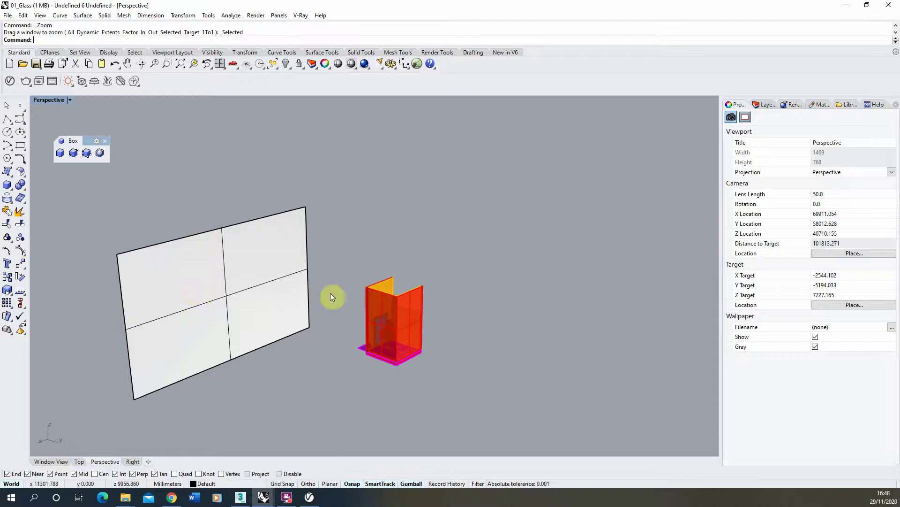
pyautogui.moveTo(317, 285); pyautogui.dragTo(443, 287, button='right')
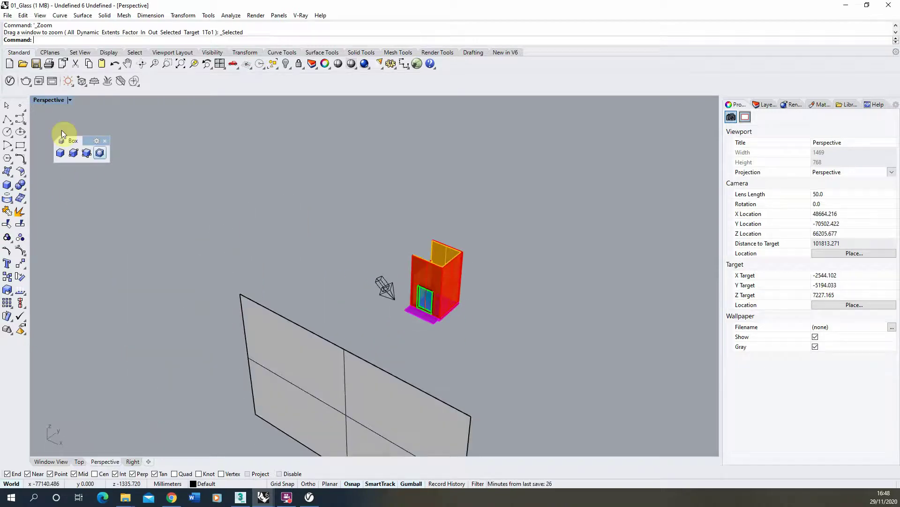
# Step: Restore the four-viewport layout and adjust the perspective view
pyautogui.doubleClick(48, 99)
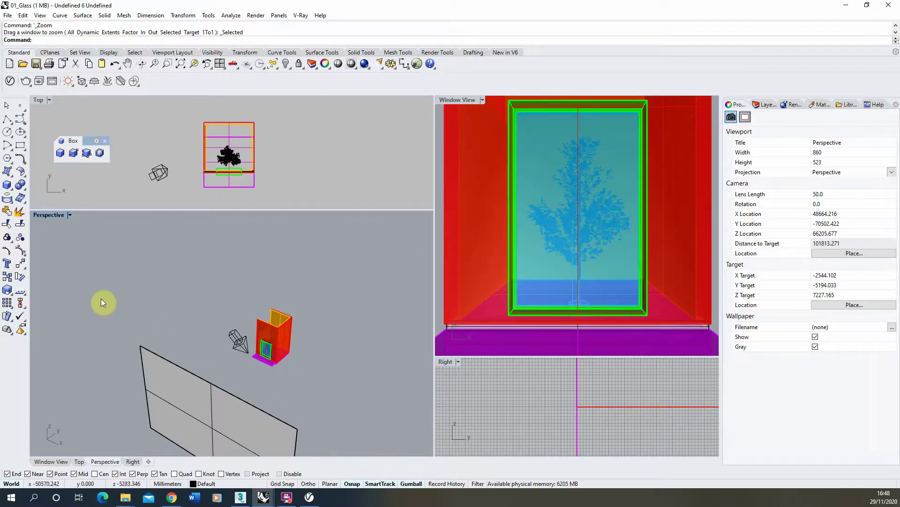
pyautogui.moveTo(138, 301); pyautogui.dragTo(261, 298, button='right')
pyautogui.scroll(5, 216, 351)
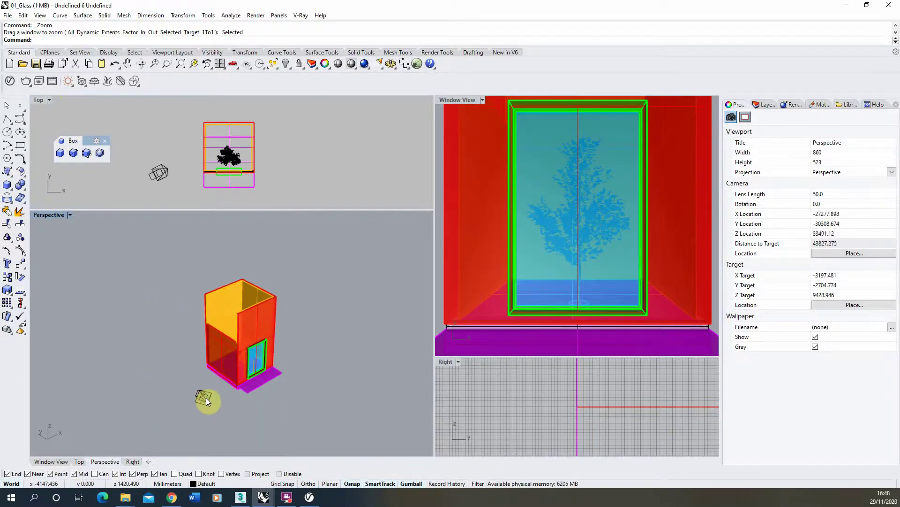
# Step: Open the V-Ray Asset Editor and inspect the Rhino Document Sun light
pyautogui.click(9, 81)
pyautogui.click(138, 122)
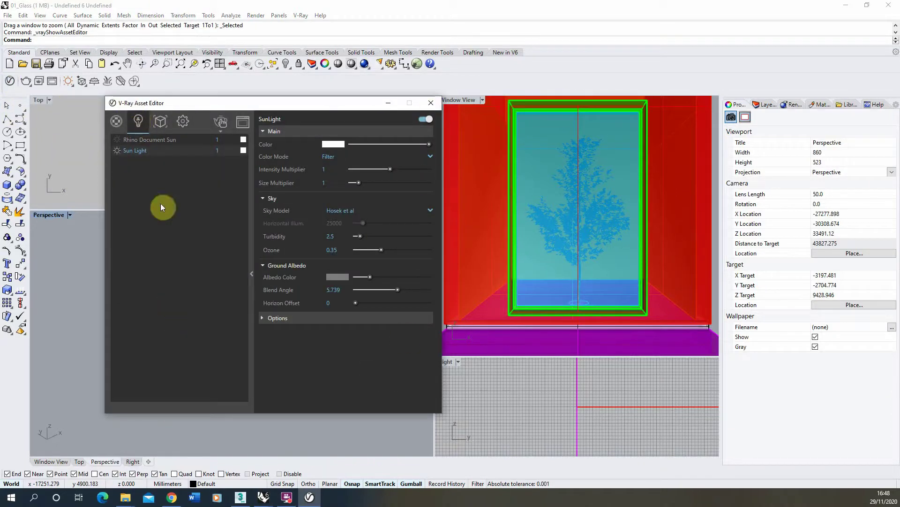
pyautogui.click(160, 140)
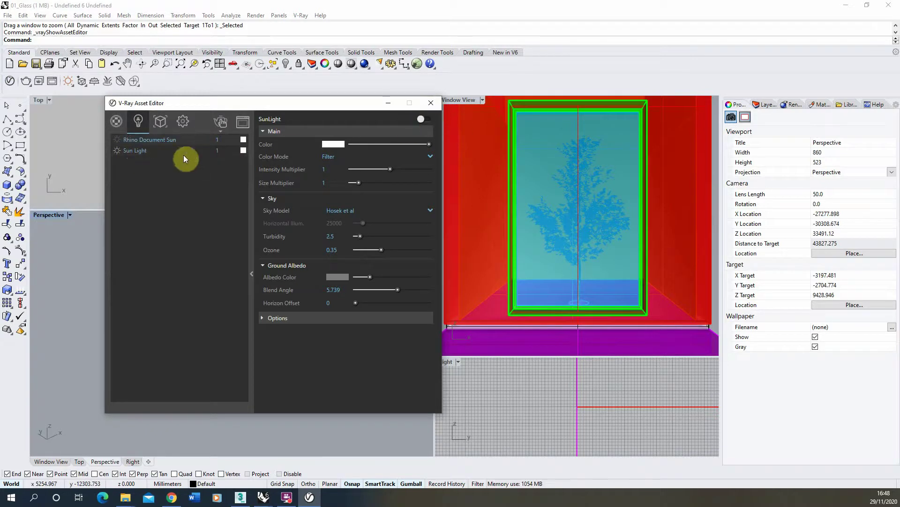
pyautogui.click(170, 151)
# Step: Show the V-Ray render settings and make Window View the active viewport
pyautogui.click(186, 122)
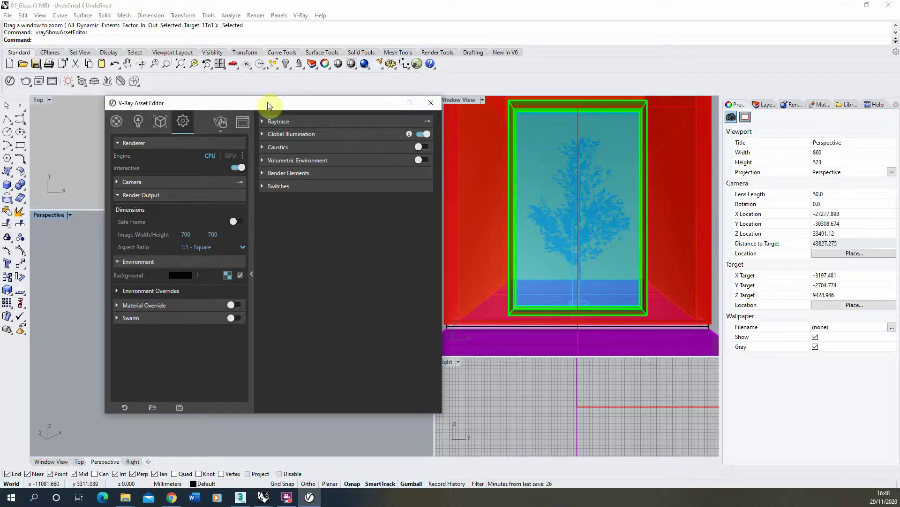
pyautogui.moveTo(396, 117); pyautogui.dragTo(363, 138)
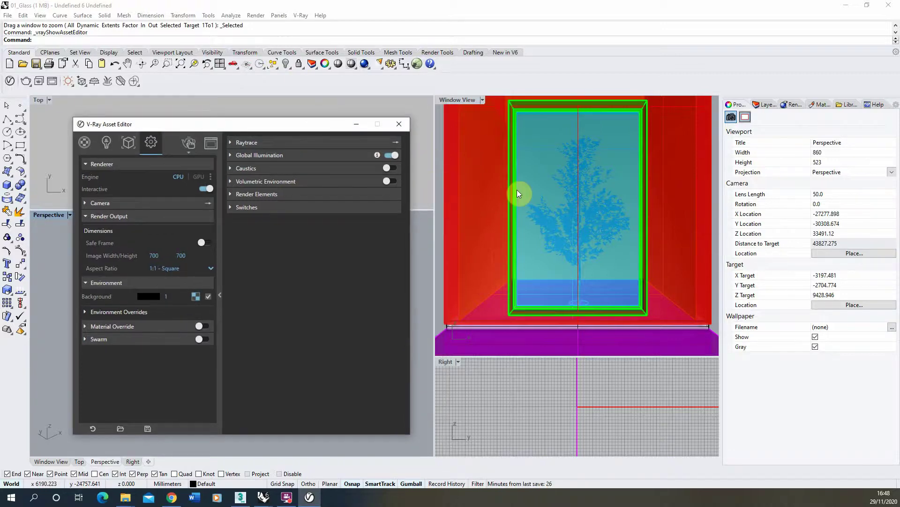
pyautogui.click(464, 101)
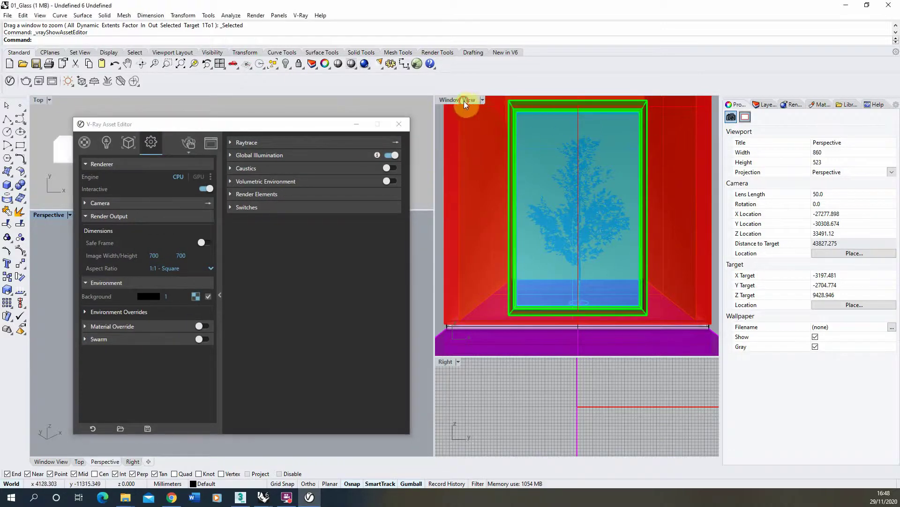
# Step: Render the Window View with V-Ray and keep the frame buffer in front until it finishes
pyautogui.click(192, 142)
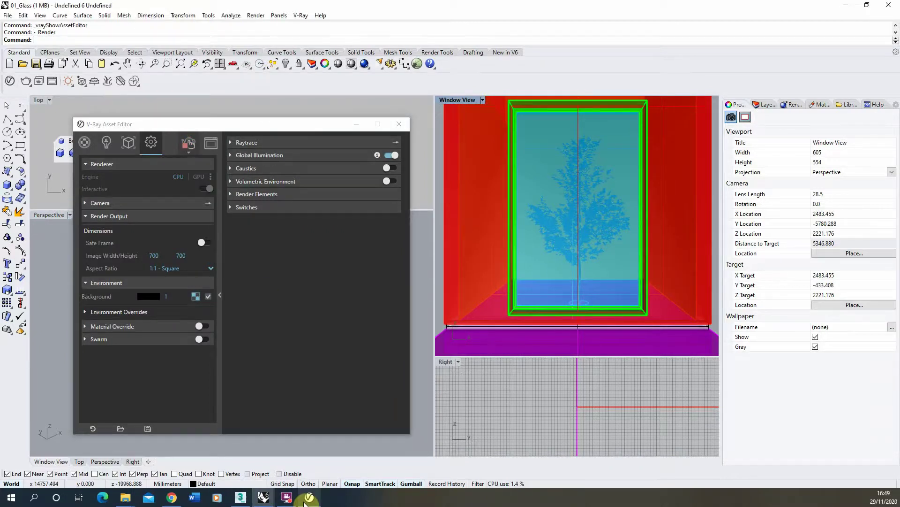
pyautogui.moveTo(265, 502)
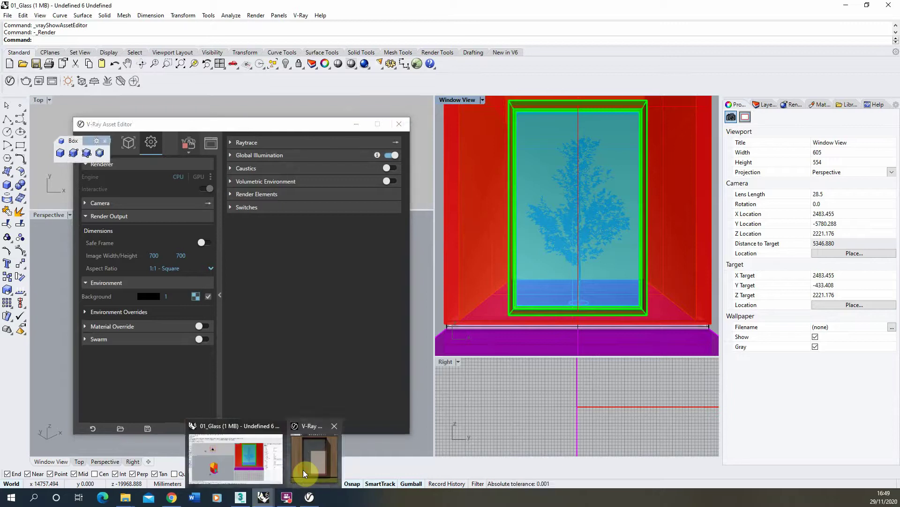
pyautogui.click(303, 469)
pyautogui.click(272, 69)
pyautogui.moveTo(272, 68); pyautogui.dragTo(270, 70)
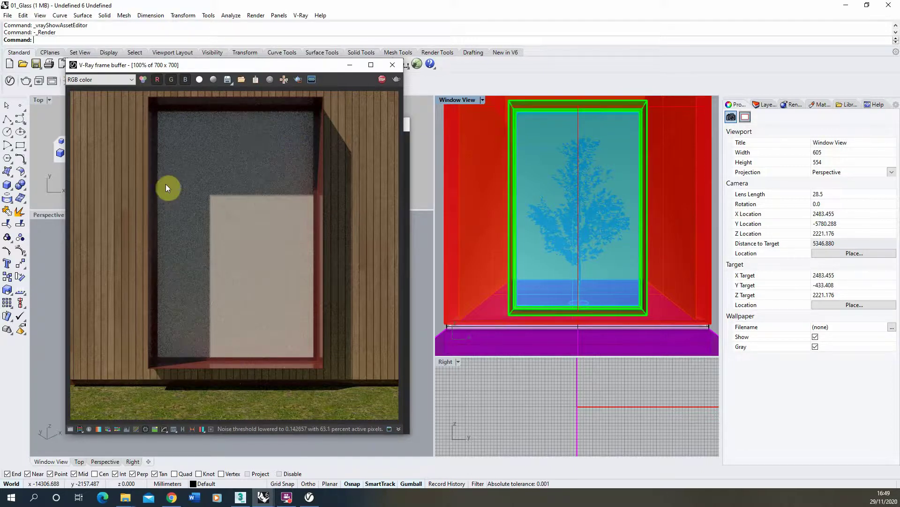
pyautogui.click(264, 497)
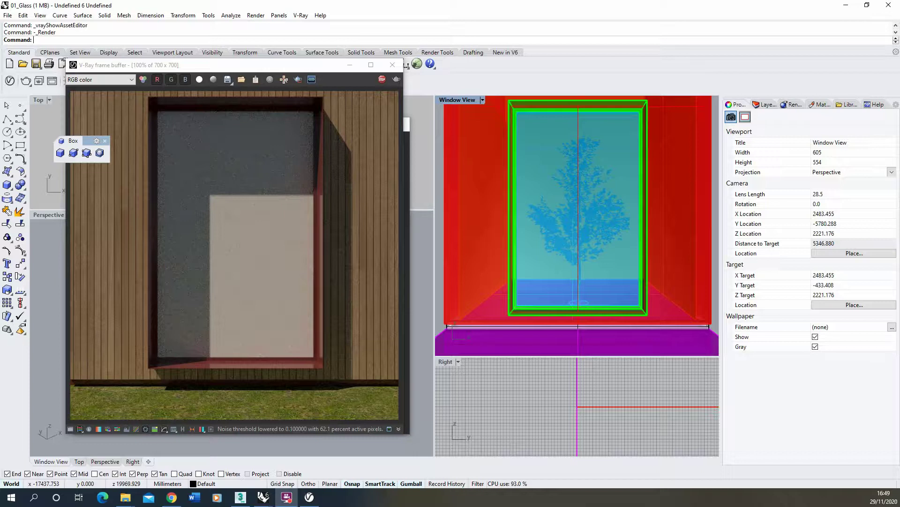
# Step: Move the frame buffer right and the Asset Editor up, and show the scene materials list
pyautogui.click(383, 80)
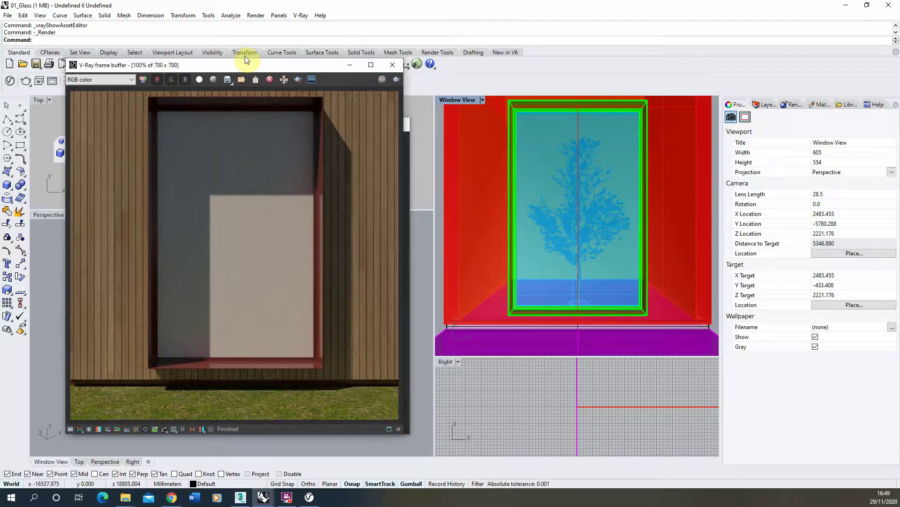
pyautogui.moveTo(232, 65); pyautogui.dragTo(609, 81)
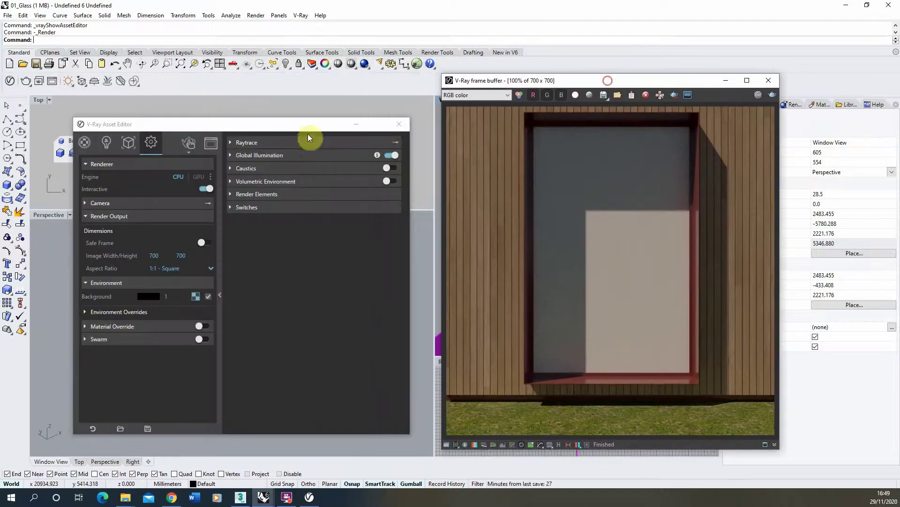
pyautogui.click(289, 124)
pyautogui.moveTo(289, 125); pyautogui.dragTo(293, 92)
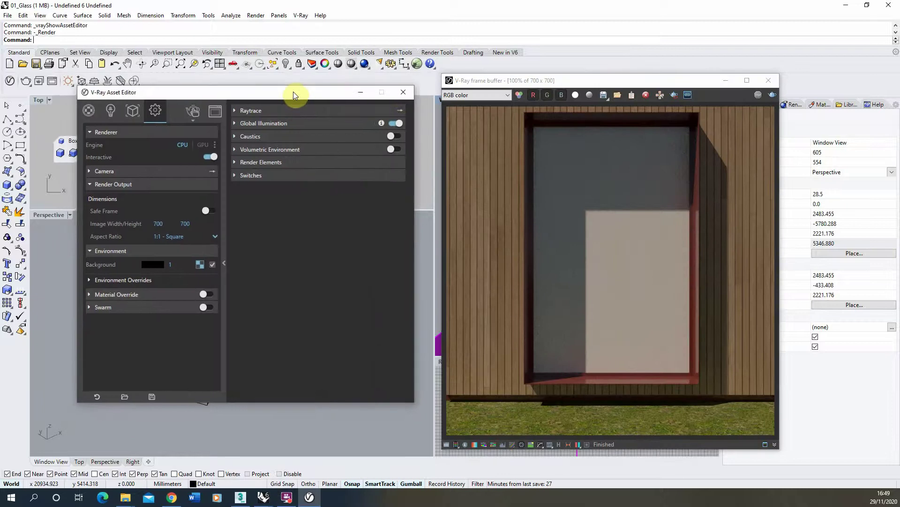
pyautogui.click(90, 113)
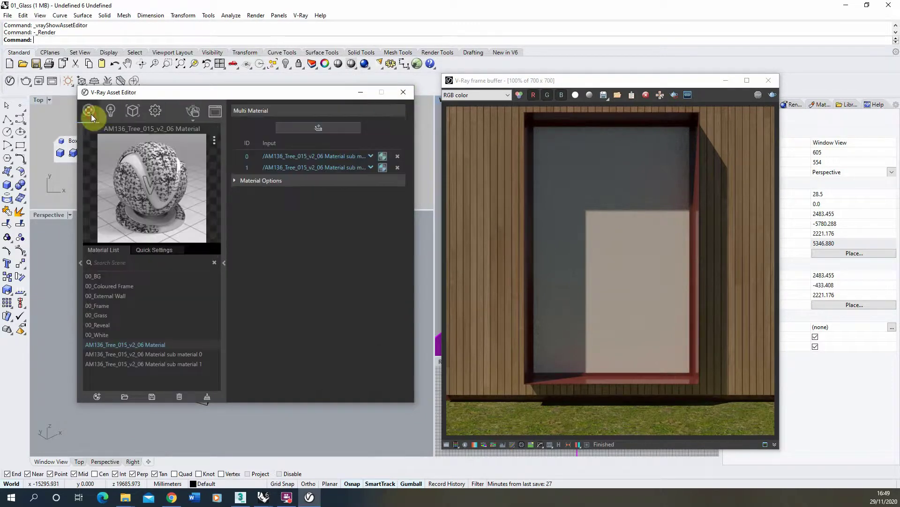
# Step: Add a Generic material and name it 01_GLASS
pyautogui.click(98, 396)
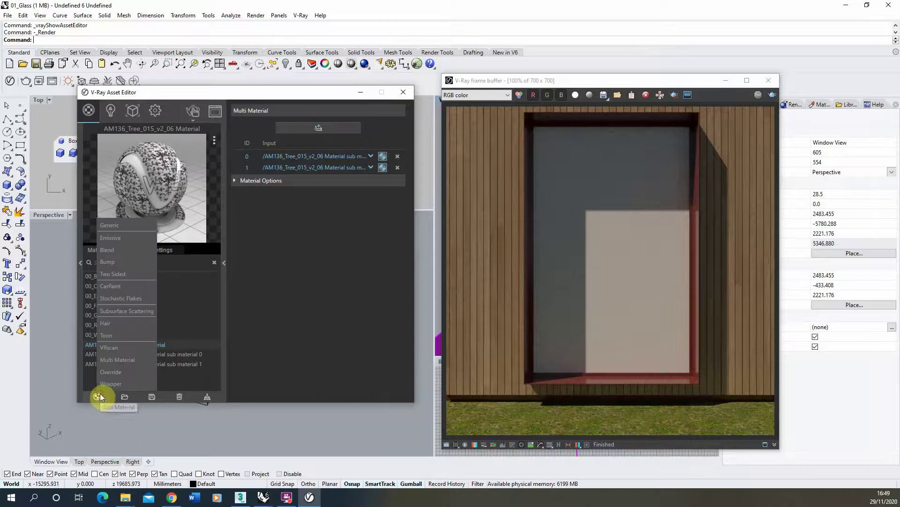
pyautogui.click(119, 227)
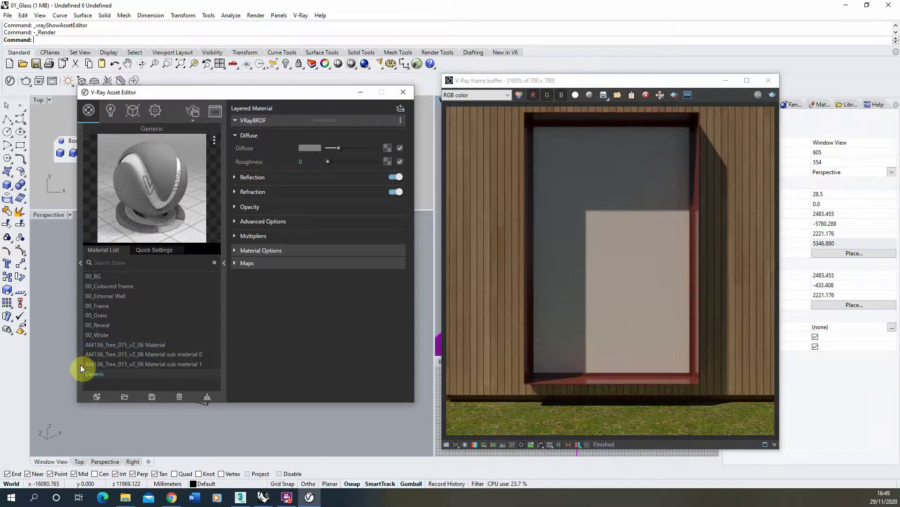
pyautogui.doubleClick(96, 374)
pyautogui.write('01_glass')
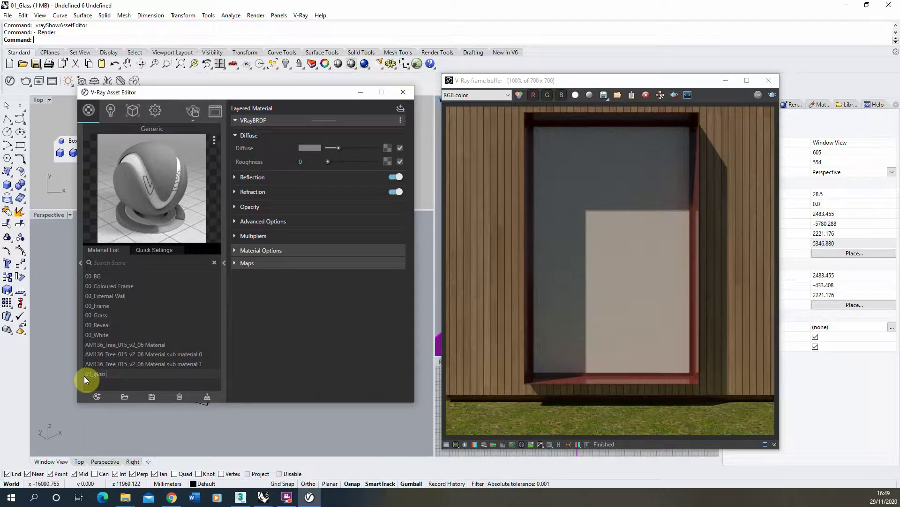
pyautogui.press('BackSpace')
pyautogui.press('BackSpace')
pyautogui.press('BackSpace')
pyautogui.press('BackSpace')
pyautogui.write('GLASS')
pyautogui.press('Return')
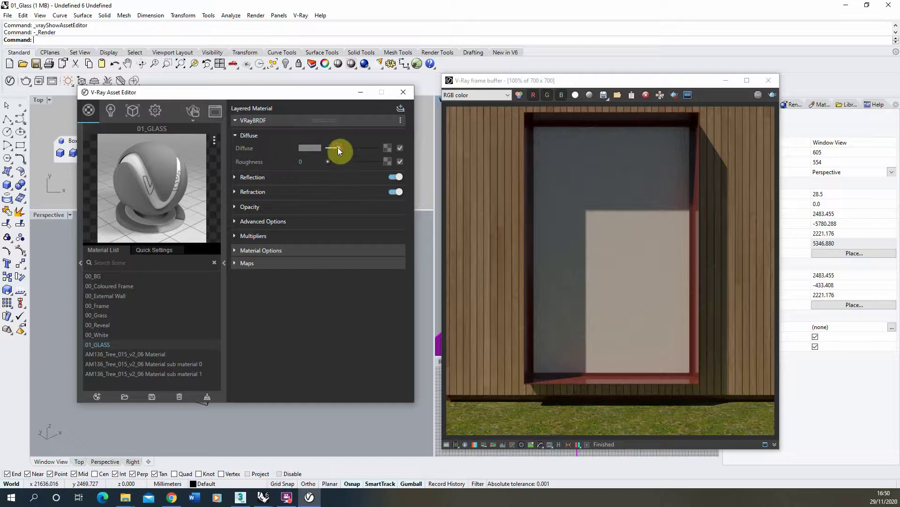
# Step: Make the 01_GLASS diffuse black and its reflection white with glossiness 1
pyautogui.moveTo(338, 148); pyautogui.dragTo(303, 146)
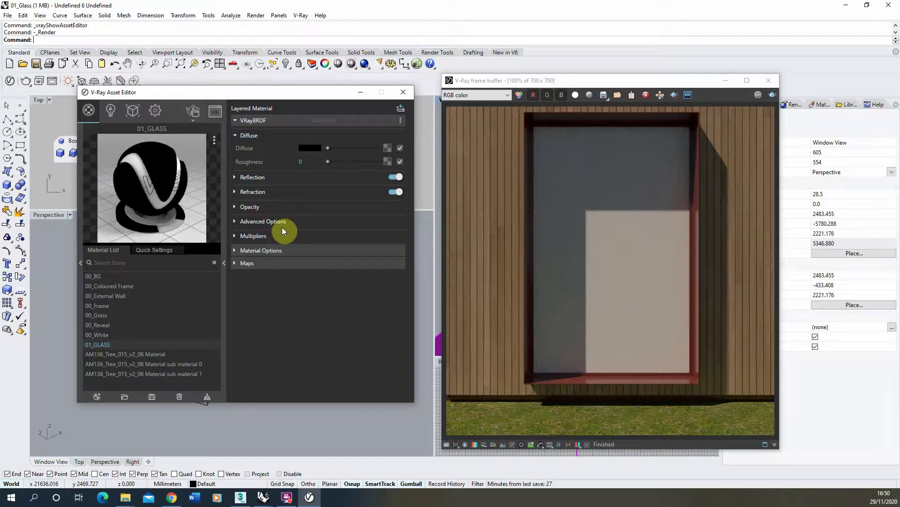
pyautogui.click(255, 176)
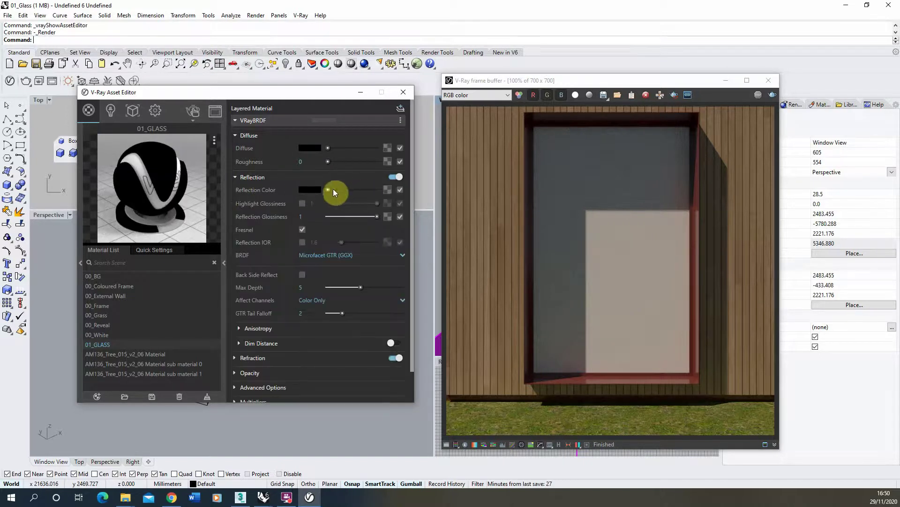
pyautogui.moveTo(327, 188); pyautogui.dragTo(395, 201)
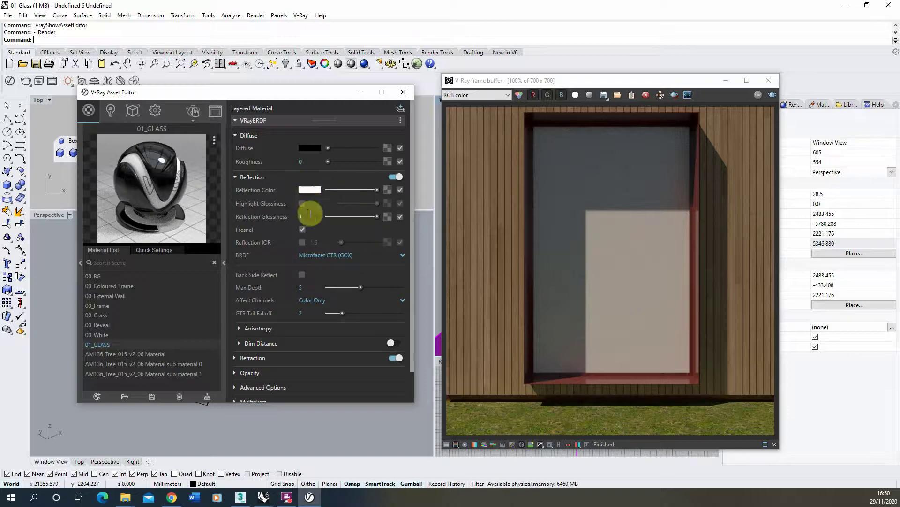
pyautogui.press('Return')
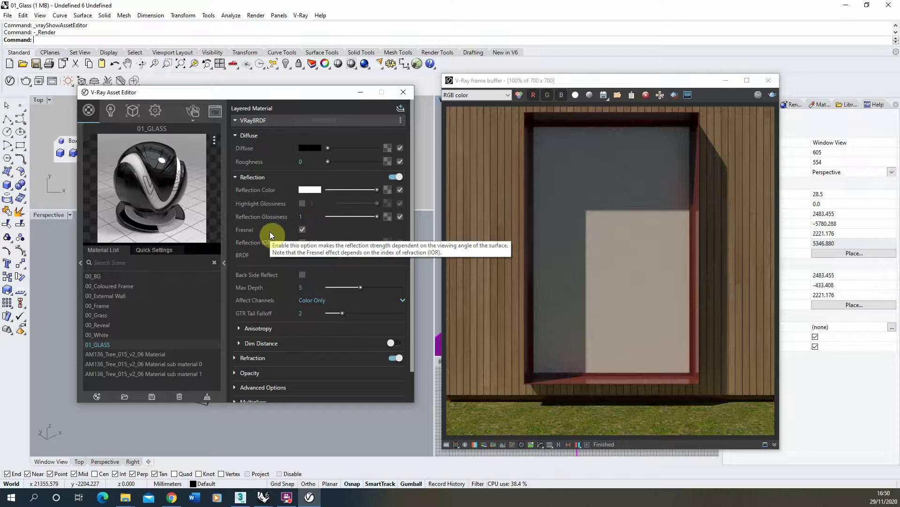
# Step: Set the refraction colour to white for clear glass and move the render preview aside
pyautogui.click(276, 358)
pyautogui.scroll(-2, 260, 313)
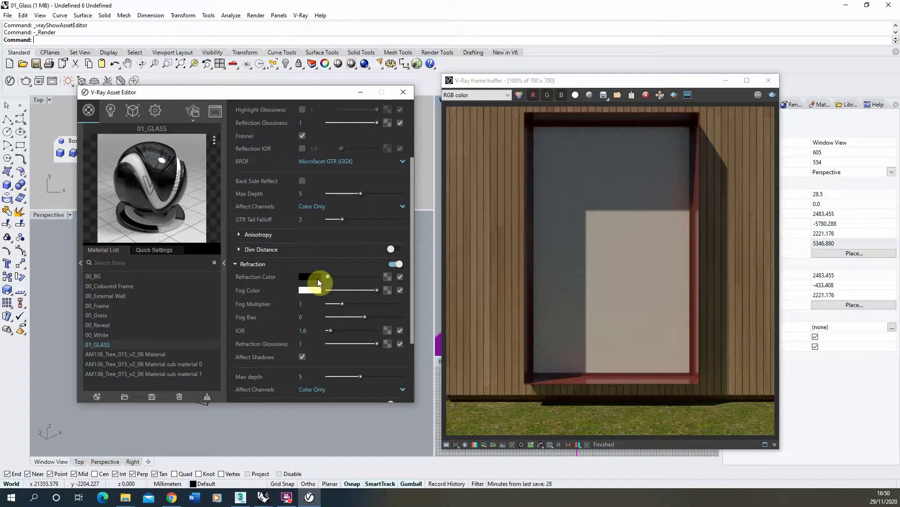
pyautogui.moveTo(327, 278); pyautogui.dragTo(395, 276)
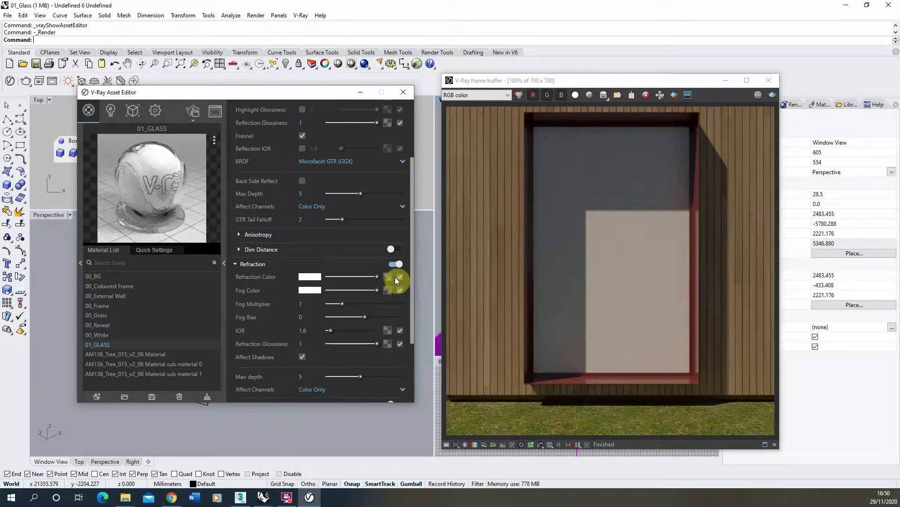
pyautogui.moveTo(497, 82); pyautogui.dragTo(231, 92)
# Step: Select the window pane, apply 01_GLASS to it, and start a new render
pyautogui.click(126, 93)
pyautogui.moveTo(125, 94); pyautogui.dragTo(124, 95)
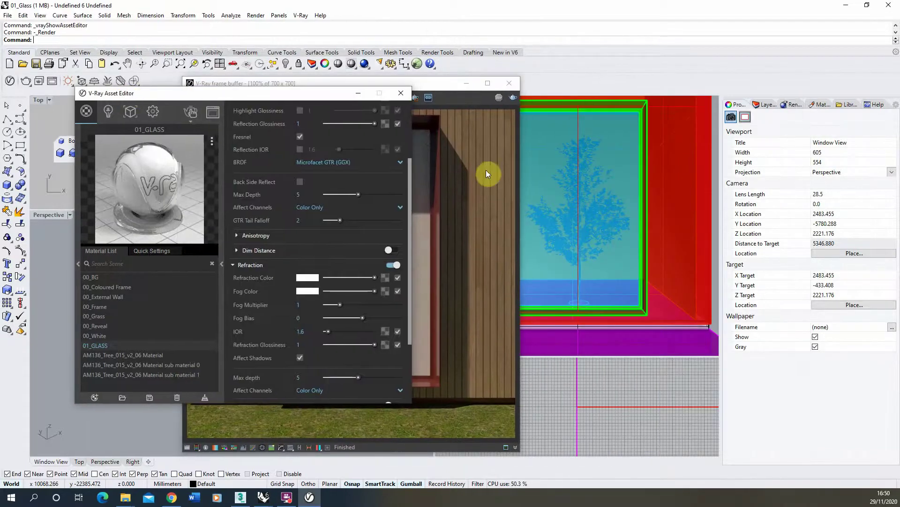
pyautogui.click(629, 125)
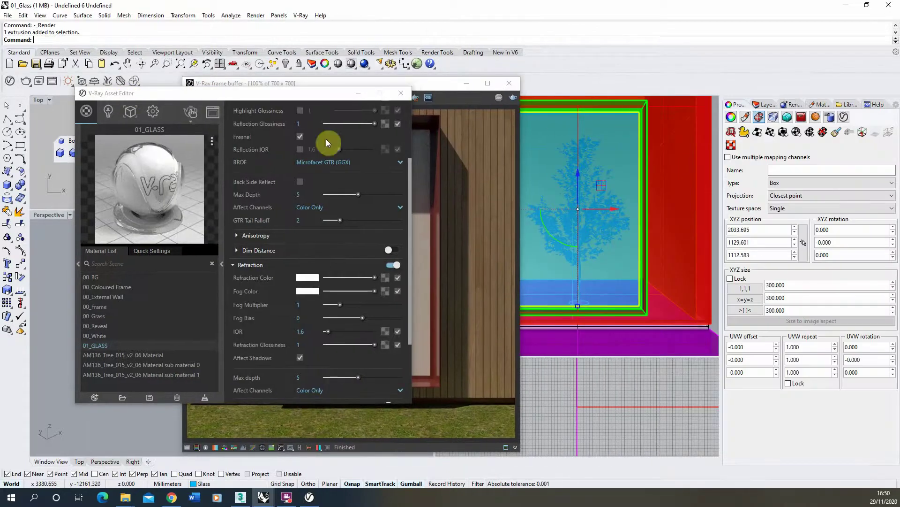
pyautogui.rightClick(117, 346)
pyautogui.moveTo(148, 276)
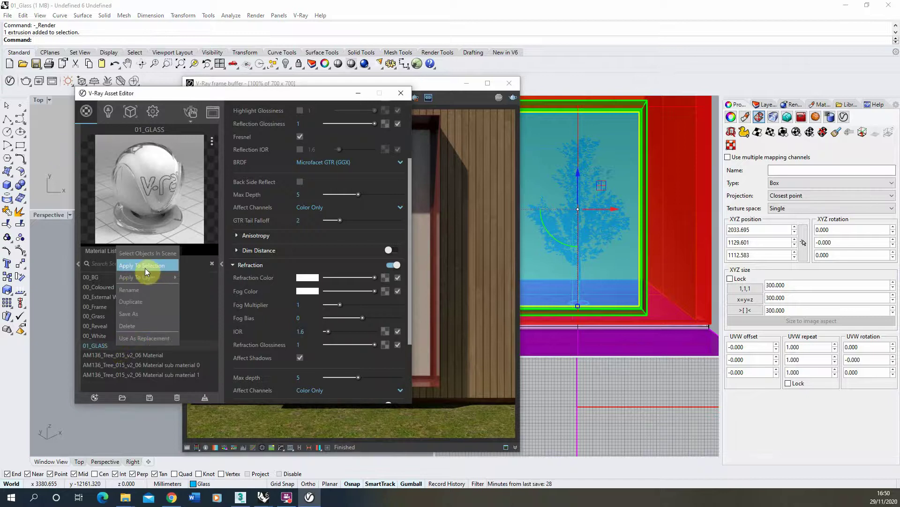
pyautogui.click(141, 265)
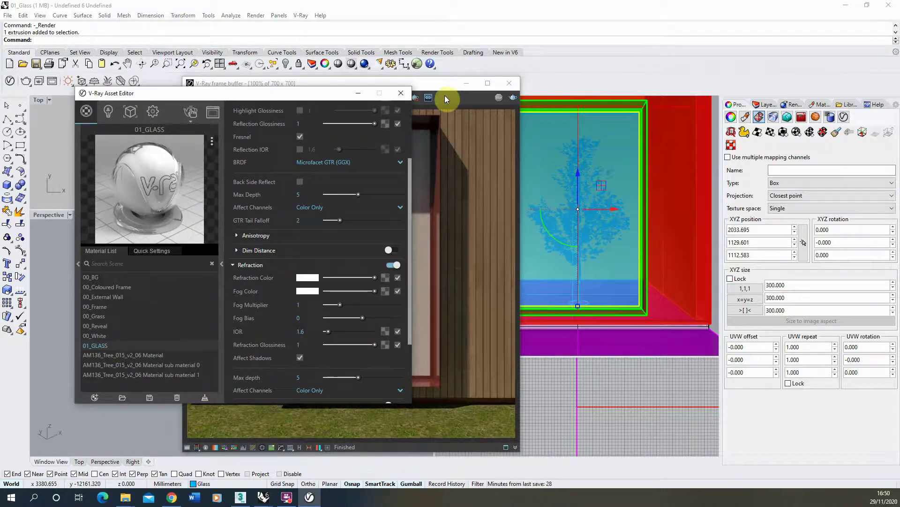
pyautogui.moveTo(434, 83); pyautogui.dragTo(677, 81)
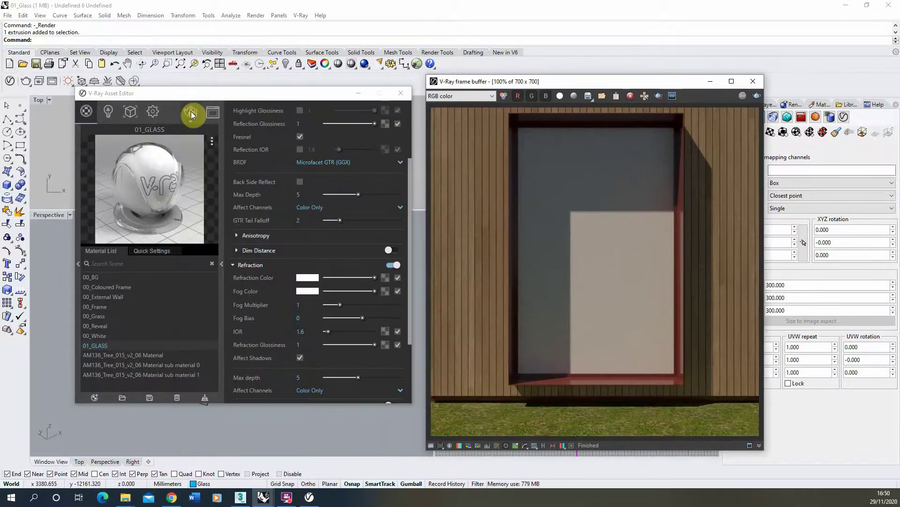
pyautogui.click(191, 111)
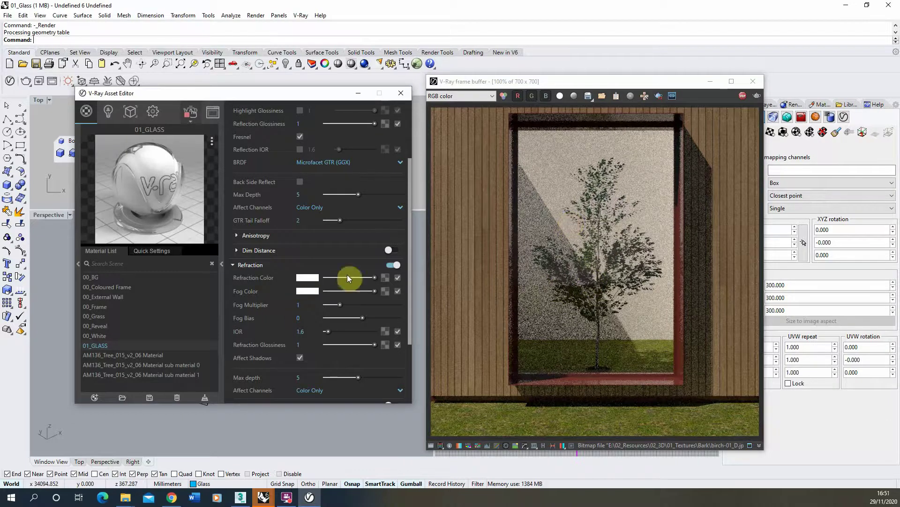
pyautogui.moveTo(376, 280); pyautogui.dragTo(351, 278)
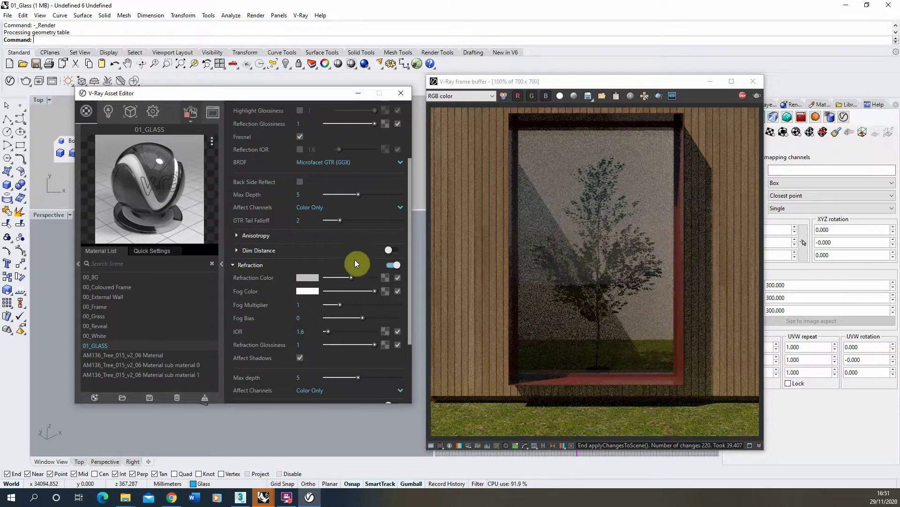
pyautogui.moveTo(352, 277); pyautogui.dragTo(393, 276)
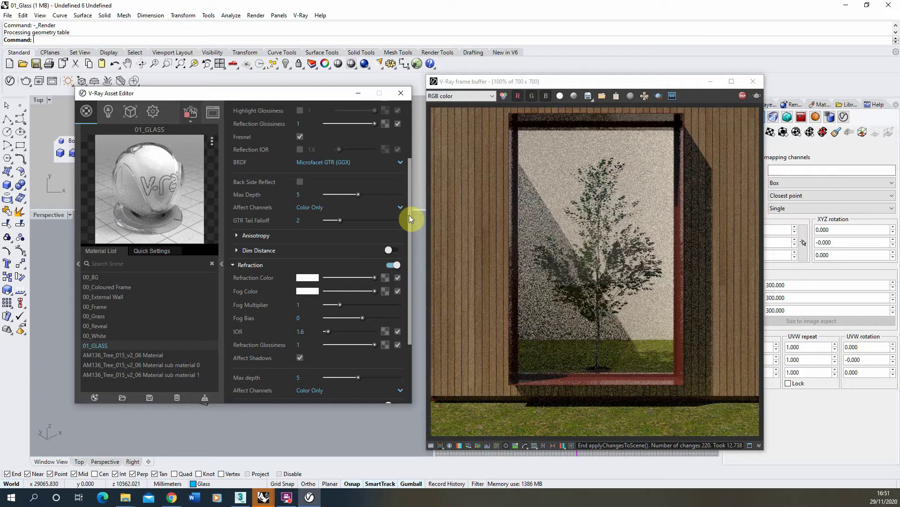
pyautogui.moveTo(409, 215); pyautogui.dragTo(409, 138)
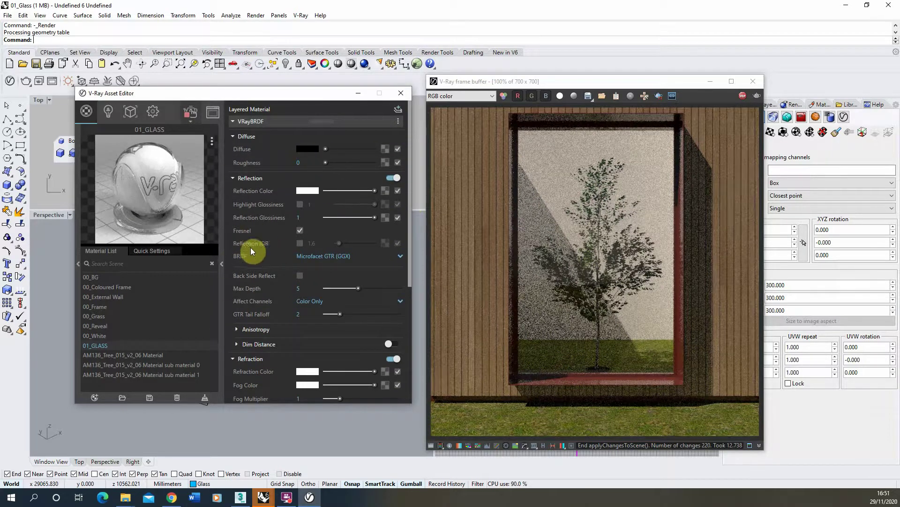
# Step: Enable a separate reflection IOR, try 10, then set it to 1.6
pyautogui.click(300, 243)
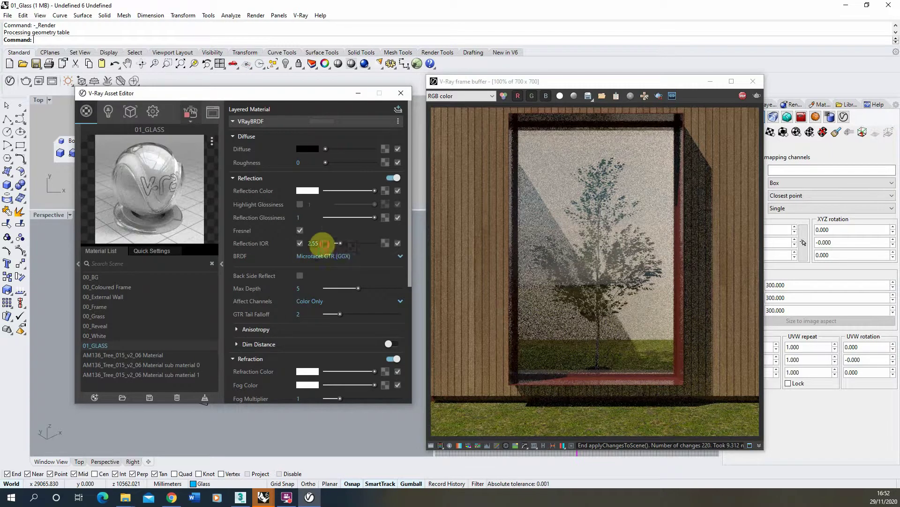
pyautogui.click(312, 243)
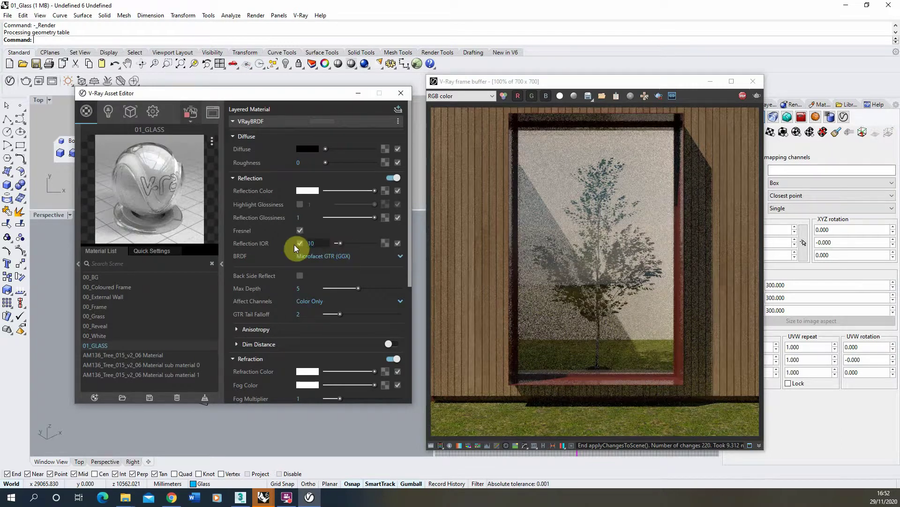
pyautogui.press('Return')
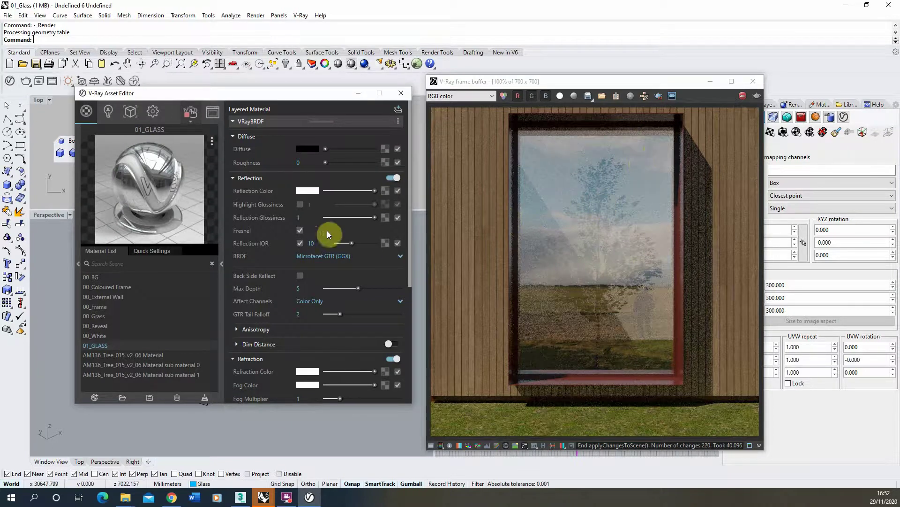
pyautogui.moveTo(323, 243); pyautogui.dragTo(297, 247)
pyautogui.write('1.6')
pyautogui.press('Return')
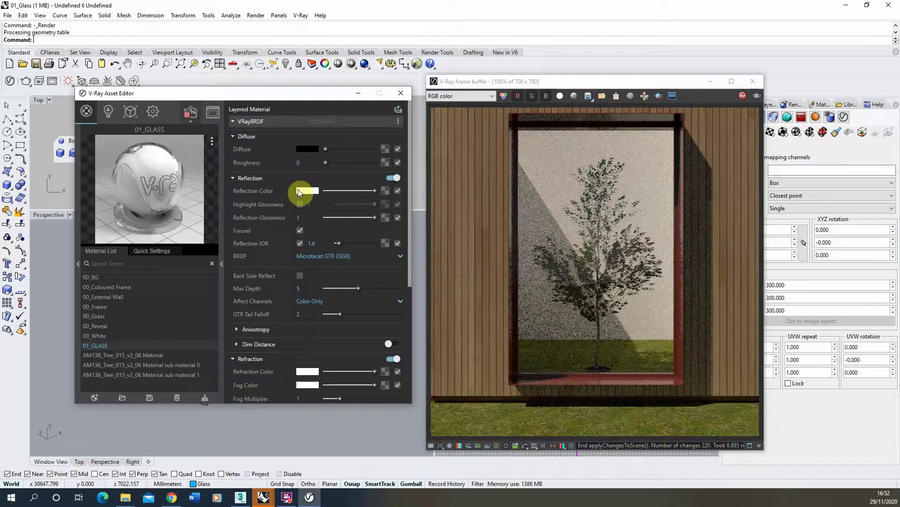
# Step: Open the refraction colour picker and reposition it beside the material settings
pyautogui.scroll(-2, 311, 342)
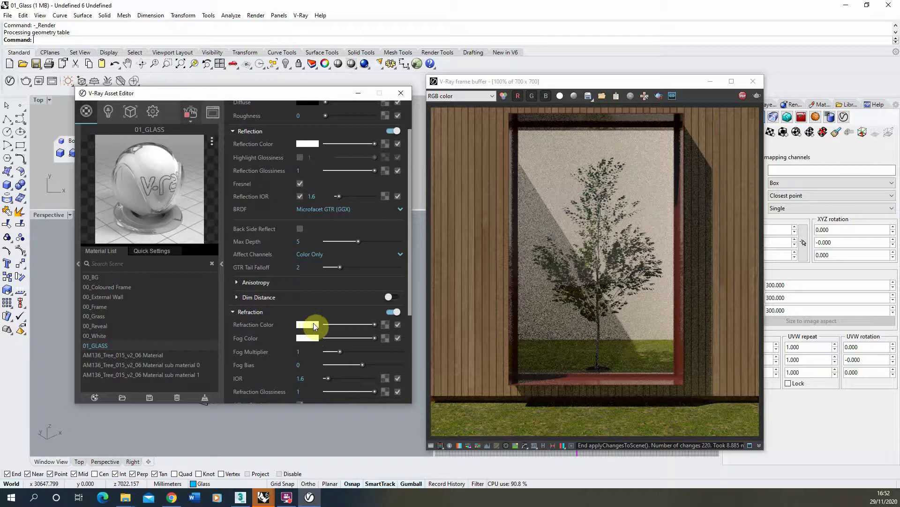
pyautogui.click(313, 323)
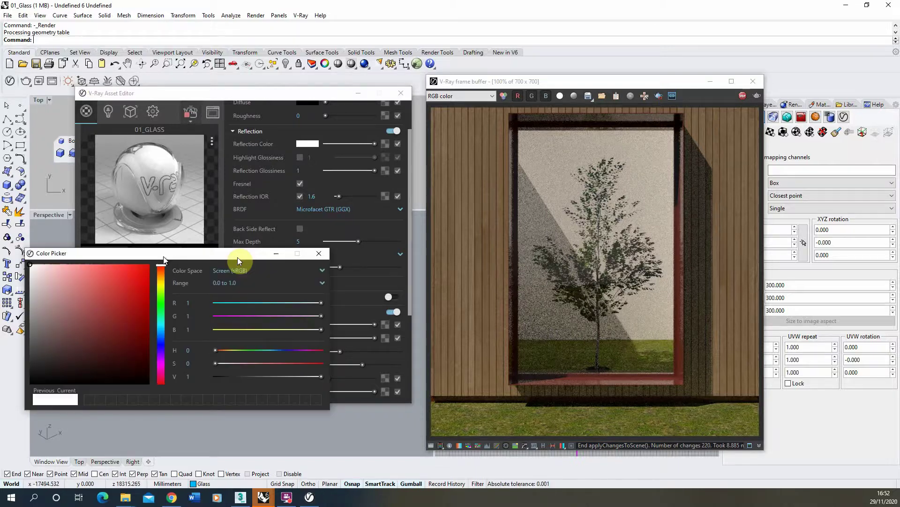
pyautogui.moveTo(237, 257); pyautogui.dragTo(345, 302)
pyautogui.click(276, 102)
pyautogui.scroll(1, 281, 113)
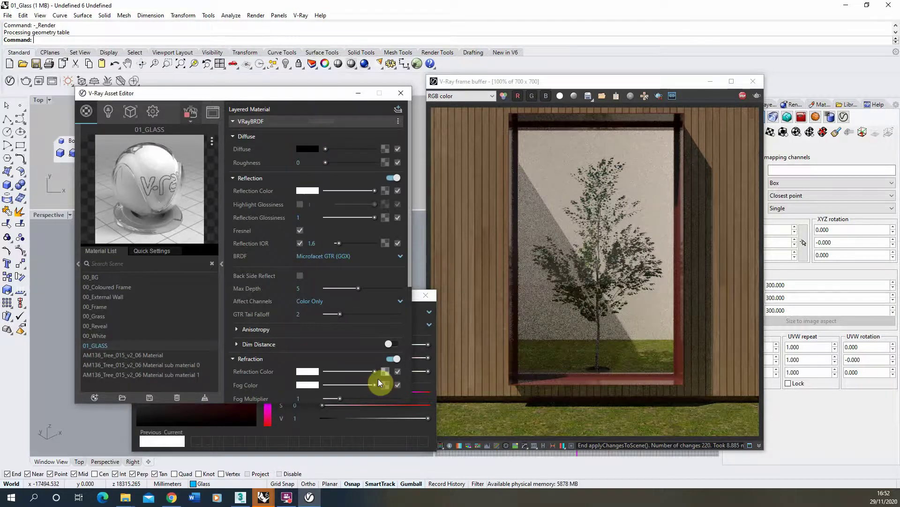
pyautogui.click(333, 427)
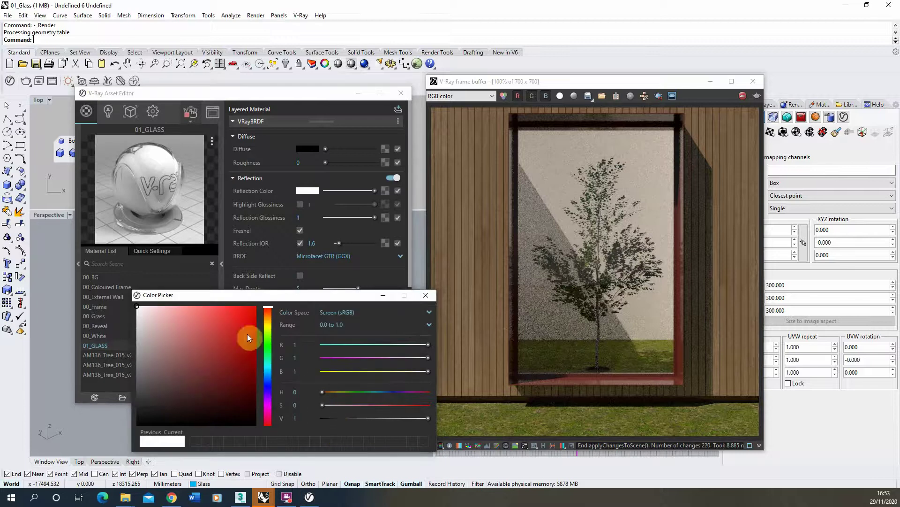
pyautogui.moveTo(235, 297); pyautogui.dragTo(519, 198)
pyautogui.click(691, 199)
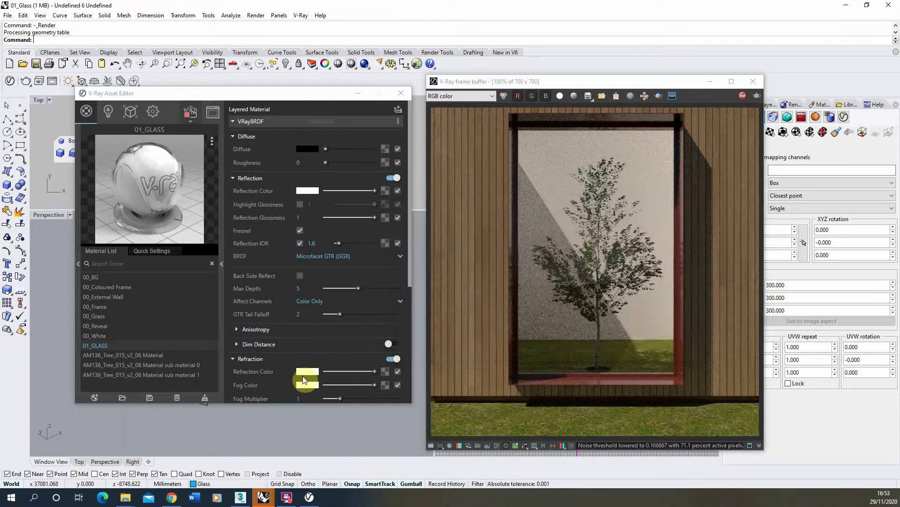
# Step: Pick a saturated blue refraction colour and close the picker
pyautogui.click(307, 372)
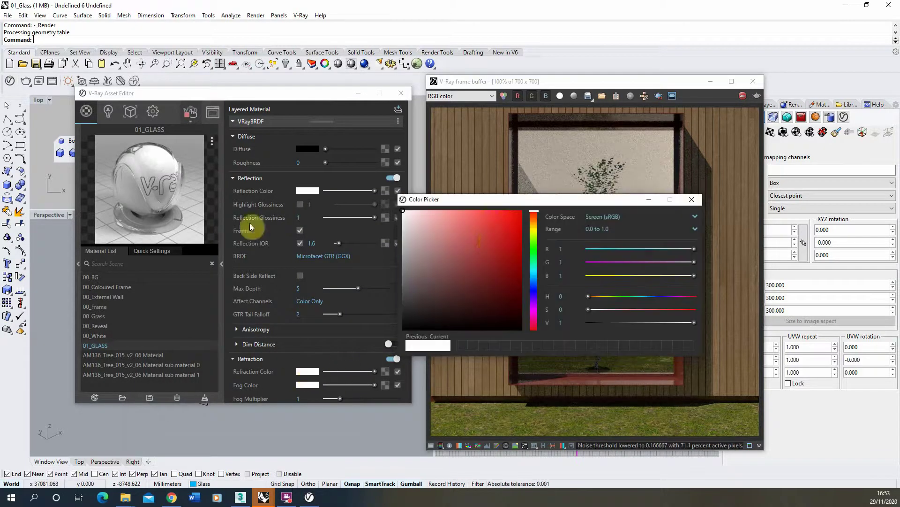
pyautogui.click(534, 287)
pyautogui.moveTo(463, 215); pyautogui.dragTo(490, 210)
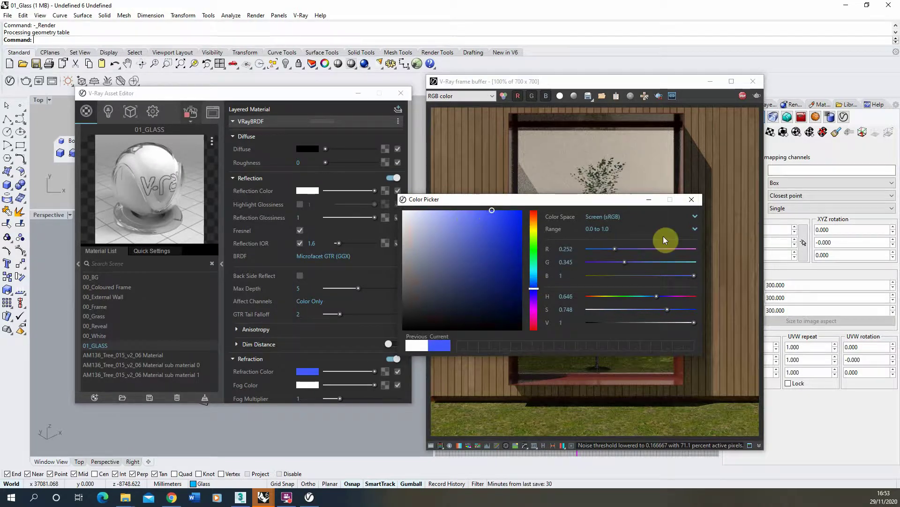
pyautogui.click(691, 199)
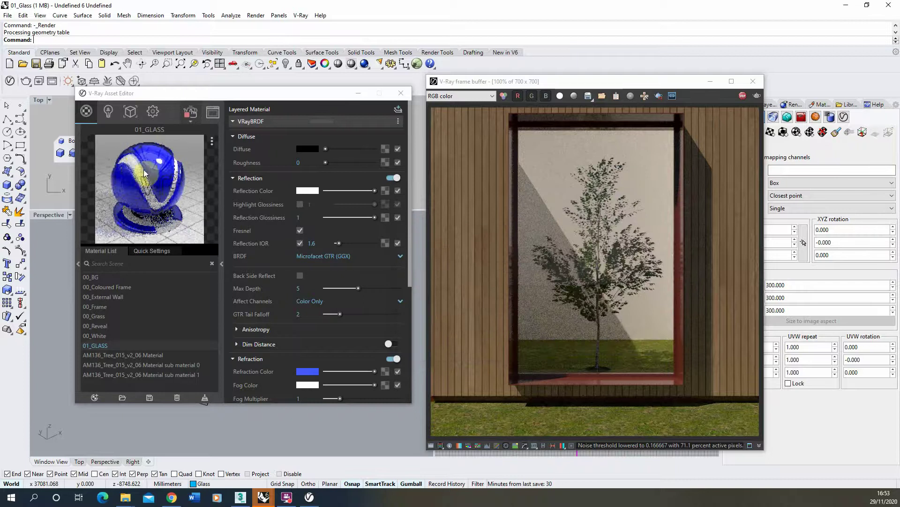
pyautogui.moveTo(311, 95); pyautogui.dragTo(300, 83)
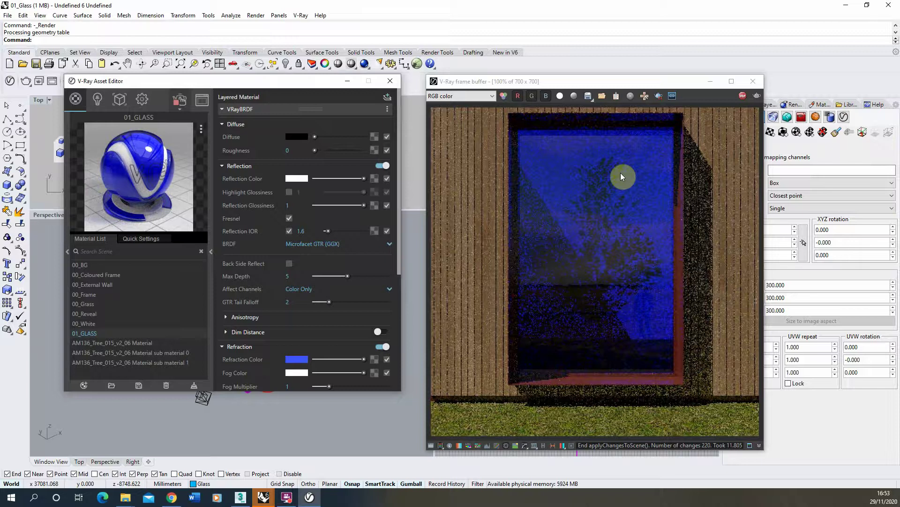
# Step: Try lighter blue, pink and orange refraction tints, then reset the refraction colour to white
pyautogui.click(295, 359)
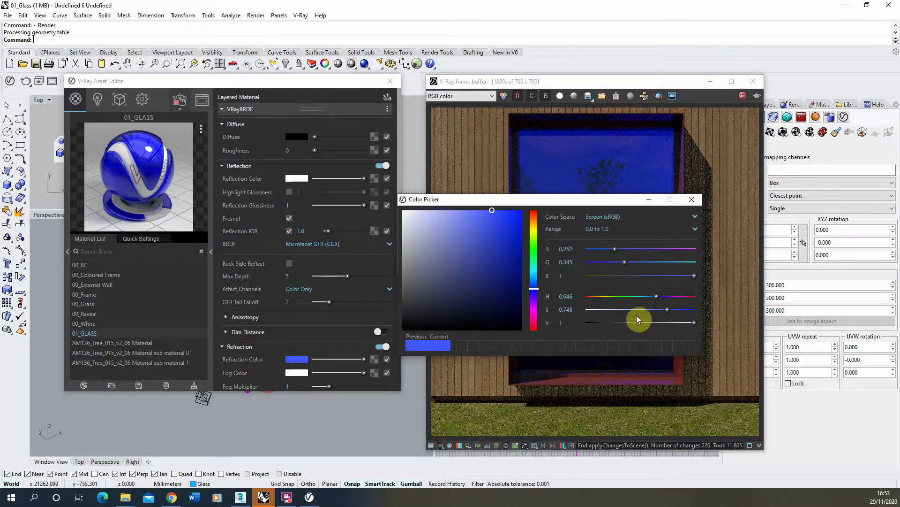
pyautogui.moveTo(491, 210); pyautogui.dragTo(448, 210)
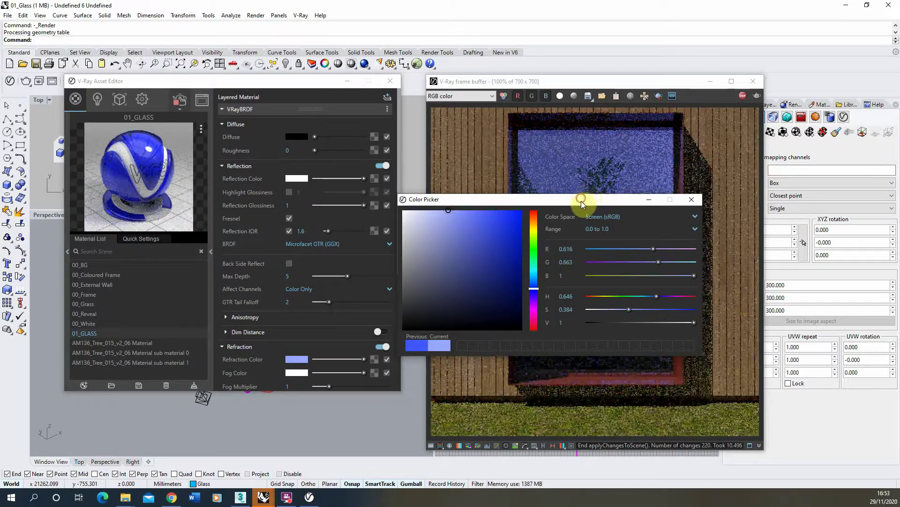
pyautogui.moveTo(584, 198); pyautogui.dragTo(432, 155)
pyautogui.moveTo(381, 244); pyautogui.dragTo(384, 266)
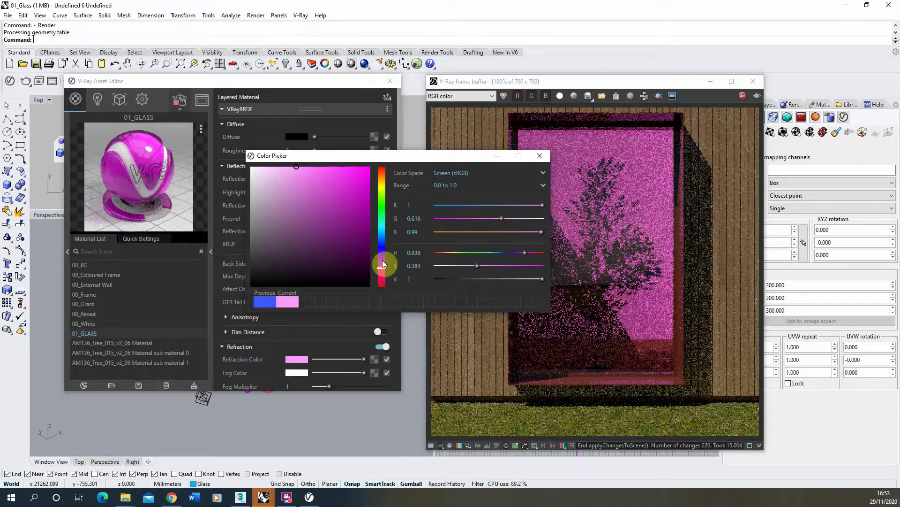
pyautogui.moveTo(378, 266); pyautogui.dragTo(389, 176)
pyautogui.moveTo(305, 167); pyautogui.dragTo(334, 165)
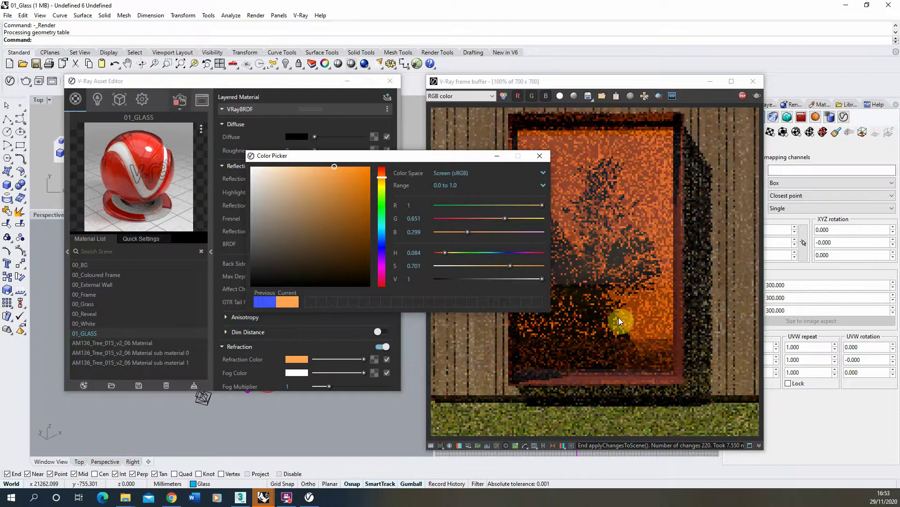
pyautogui.moveTo(407, 153); pyautogui.dragTo(610, 222)
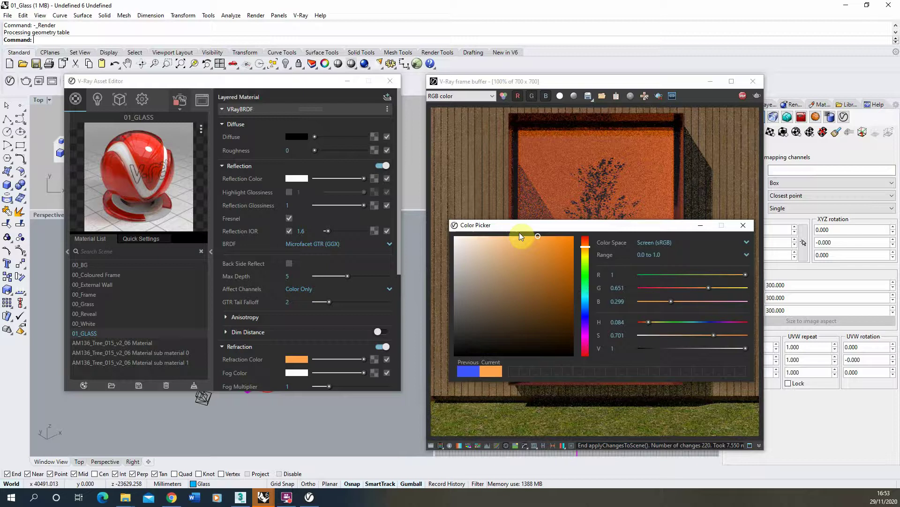
pyautogui.moveTo(538, 240)
pyautogui.mouseDown()
pyautogui.moveTo(438, 225)
pyautogui.moveTo(364, 237)
pyautogui.mouseUp()
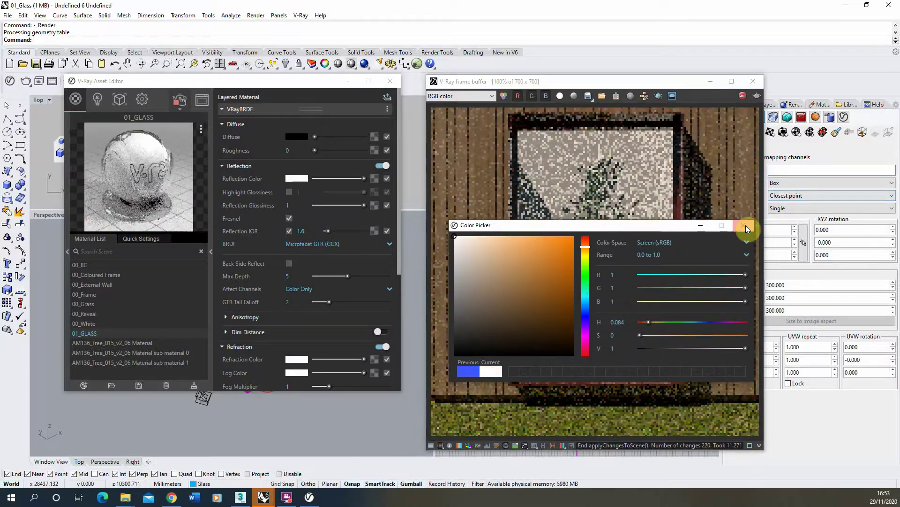
# Step: Close the colour picker and scroll 01_GLASS's parameters down to the Refraction rollout
pyautogui.click(743, 224)
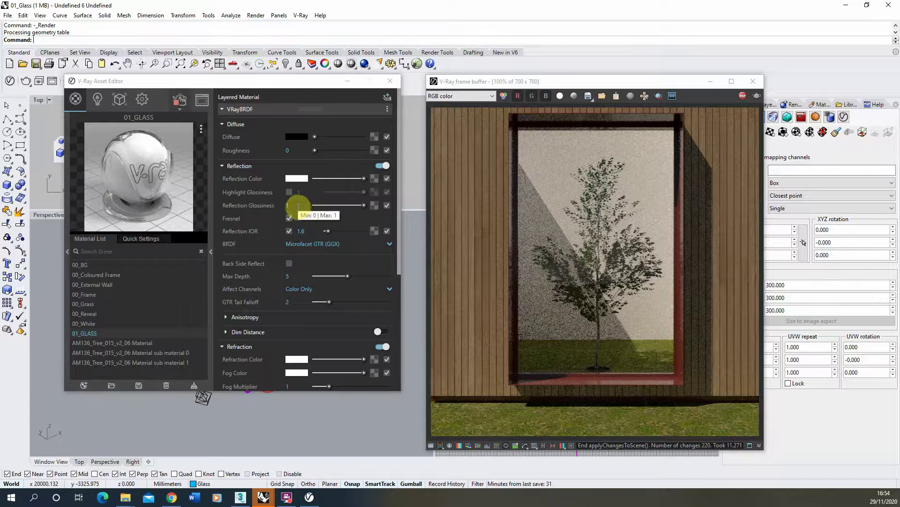
pyautogui.scroll(-2, 298, 305)
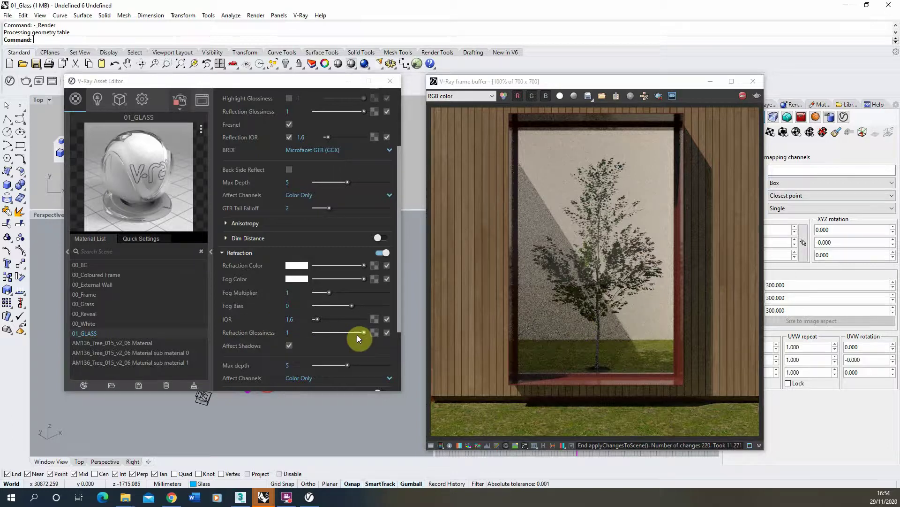
# Step: Lower the 01_GLASS refraction glossiness to 0.9, then to 0.5 for frosted glass
pyautogui.click(280, 333)
pyautogui.write('0')
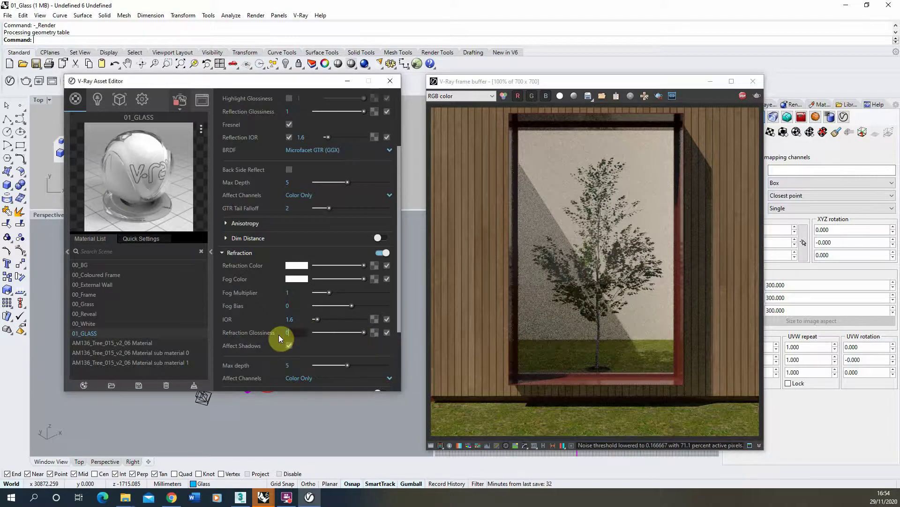
pyautogui.write('.9')
pyautogui.press('Return')
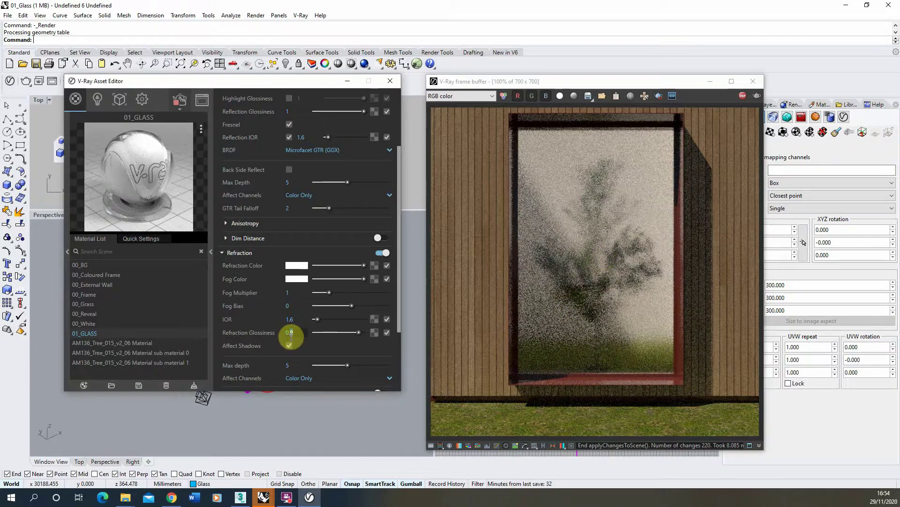
pyautogui.press('Return')
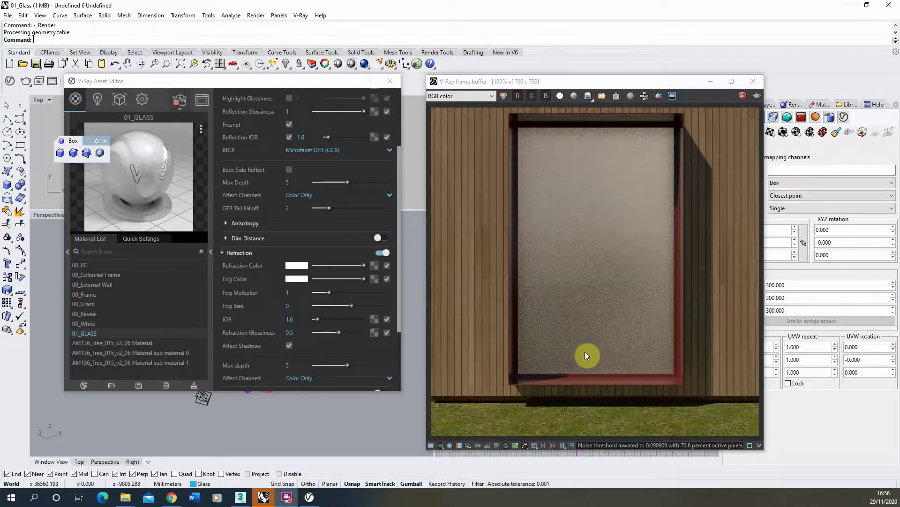
# Step: Assign a Gradient texture to the refraction glossiness slot and go back to 01_GLASS
pyautogui.click(375, 333)
pyautogui.scroll(-2, 136, 288)
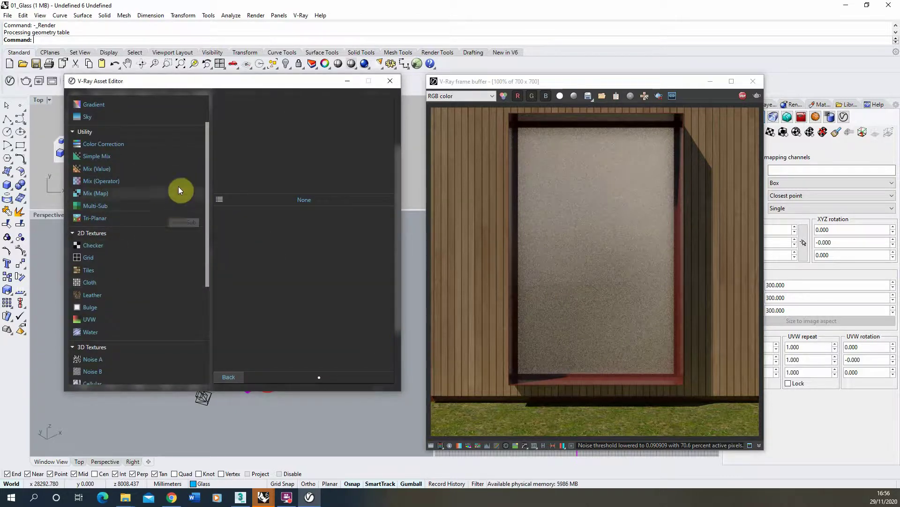
pyautogui.scroll(2, 174, 195)
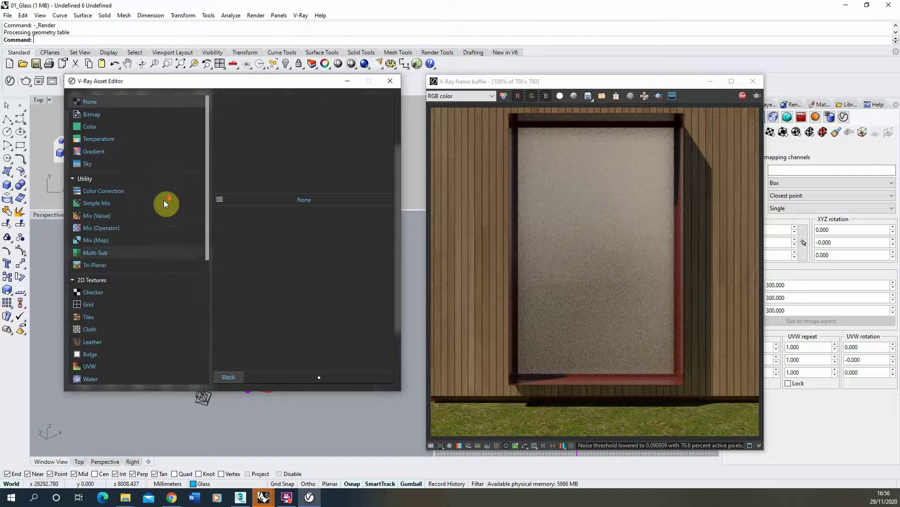
pyautogui.click(114, 153)
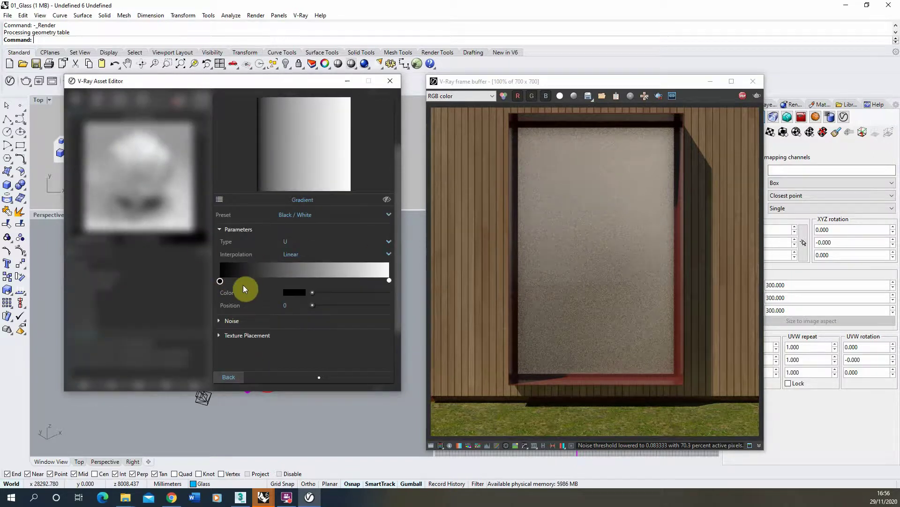
pyautogui.click(229, 377)
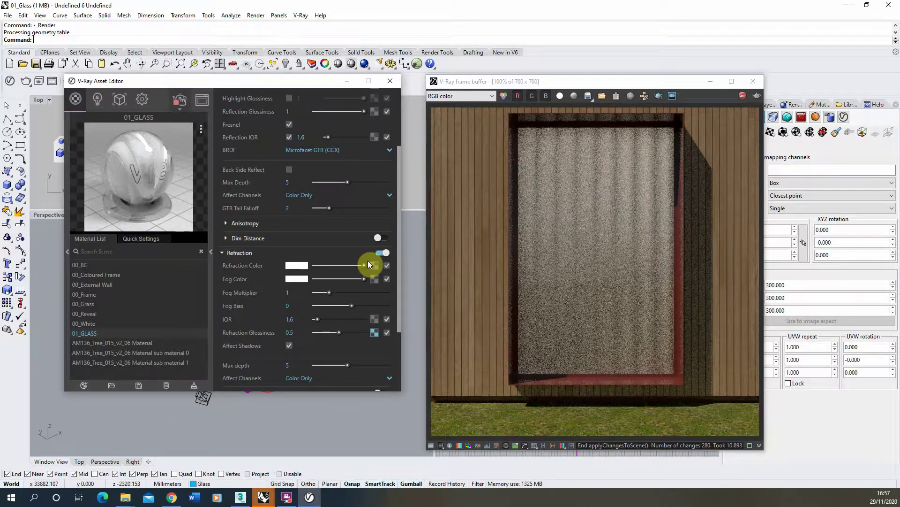
# Step: Swap the glossiness Gradient for a Bitmap and browse to 02_Resources\02_3D\01_Textures\Glass
pyautogui.click(374, 332)
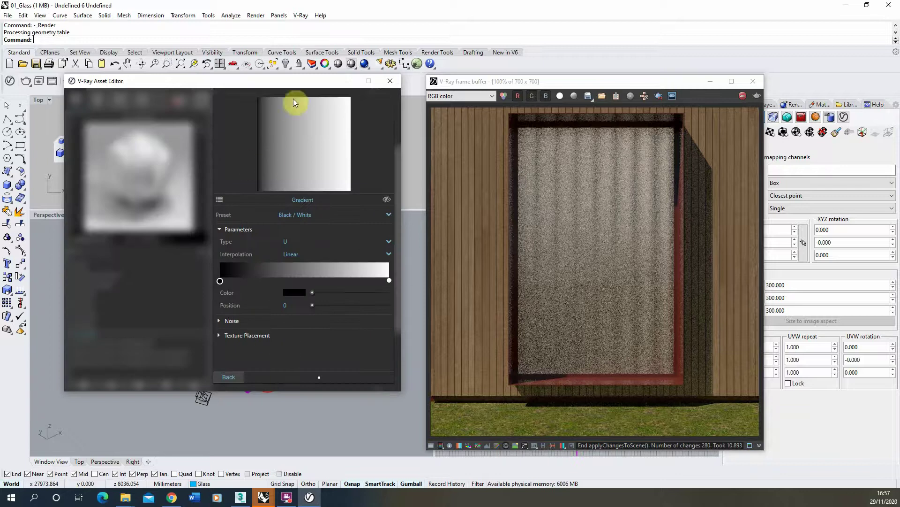
pyautogui.click(219, 199)
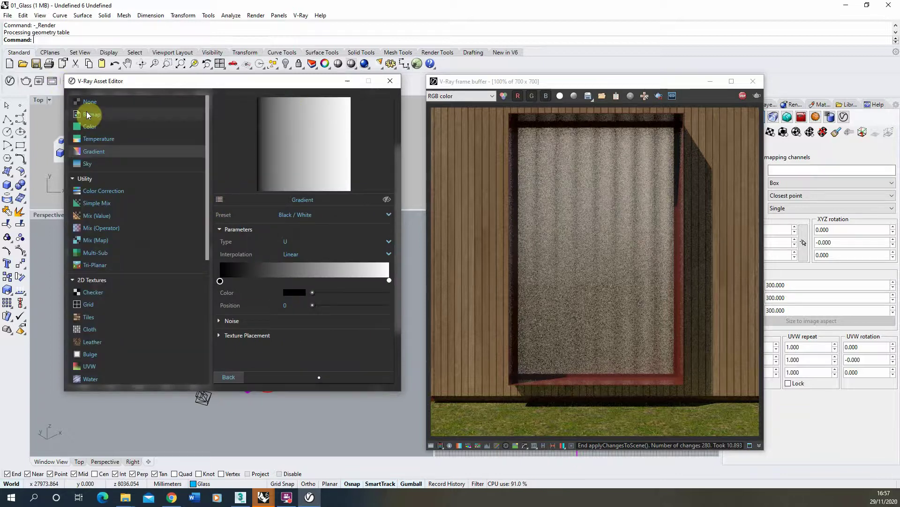
pyautogui.click(86, 111)
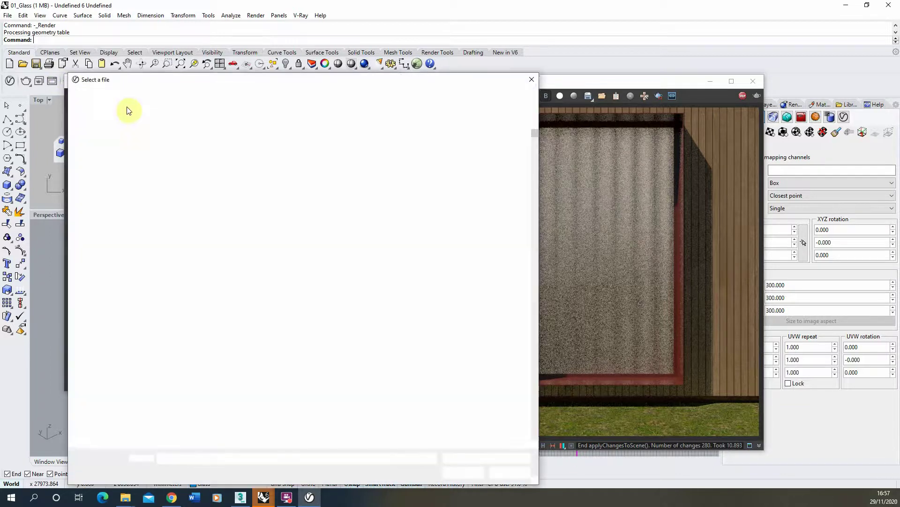
pyautogui.moveTo(236, 79); pyautogui.dragTo(254, 76)
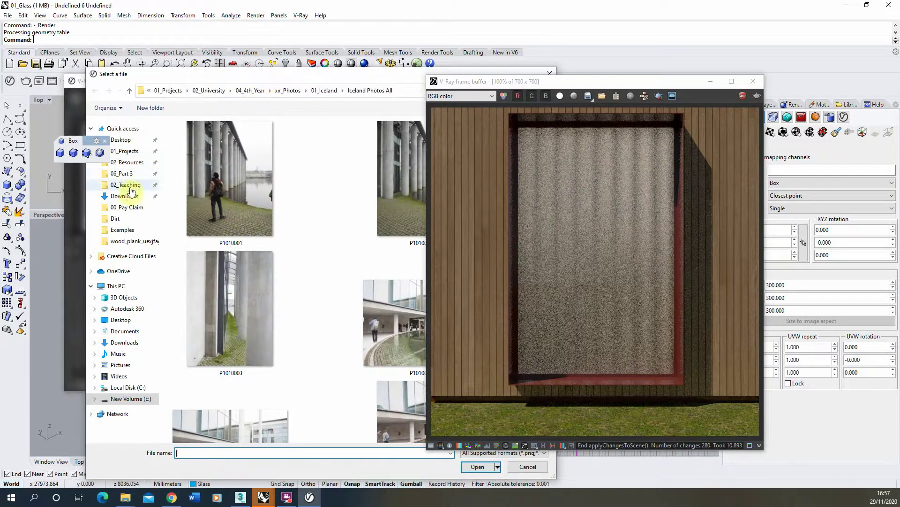
pyautogui.click(128, 162)
pyautogui.doubleClick(220, 146)
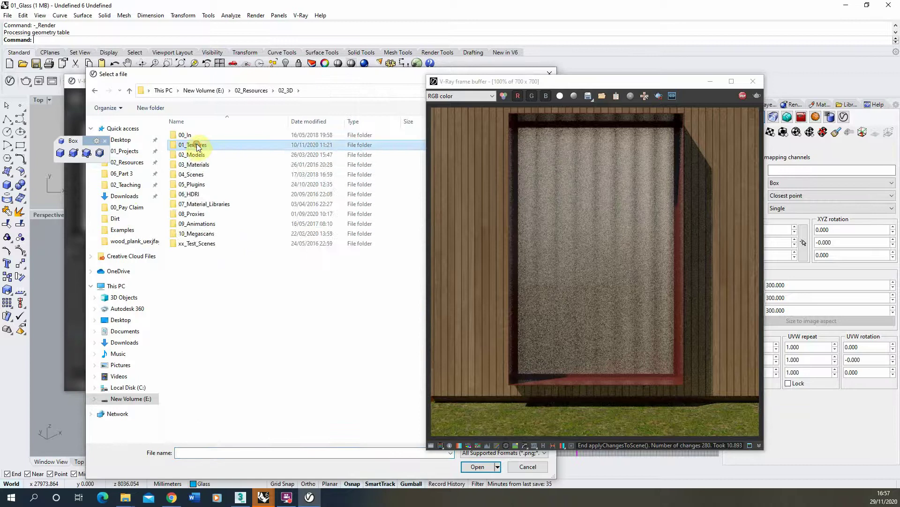
pyautogui.doubleClick(193, 145)
pyautogui.doubleClick(197, 214)
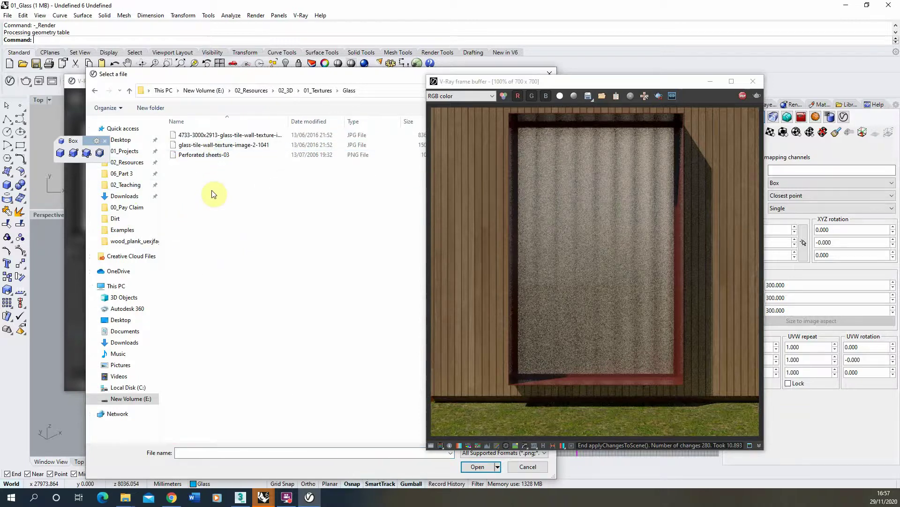
pyautogui.click(218, 155)
# Step: View the Glass folder as extra large thumbnails and select Perforated sheets-03
pyautogui.moveTo(248, 76); pyautogui.dragTo(166, 58)
pyautogui.rightClick(221, 180)
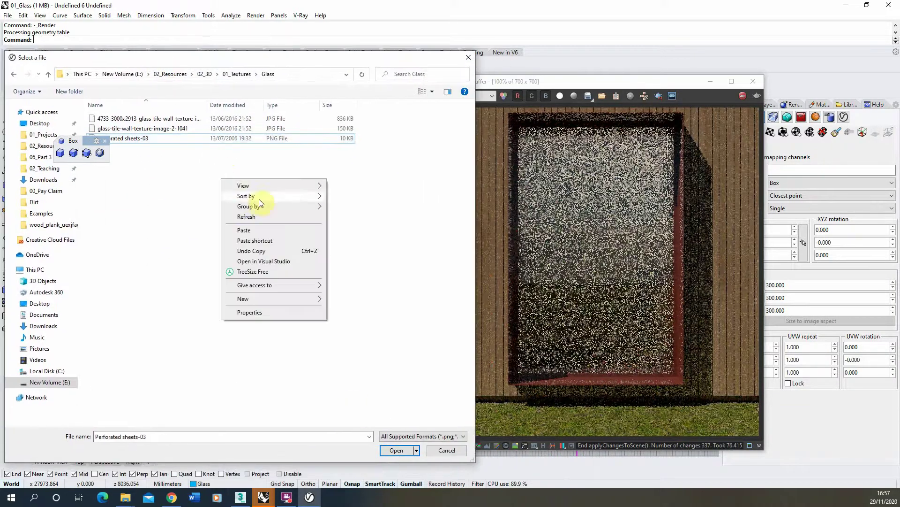
pyautogui.click(432, 94)
pyautogui.moveTo(382, 57)
pyautogui.mouseDown()
pyautogui.moveTo(358, 61)
pyautogui.moveTo(381, 59)
pyautogui.mouseUp()
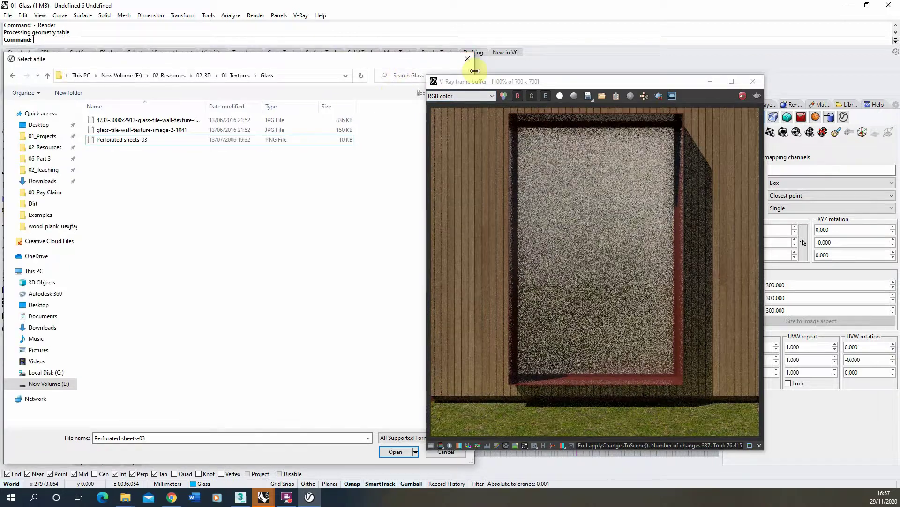
pyautogui.moveTo(474, 71); pyautogui.dragTo(395, 77)
pyautogui.click(354, 92)
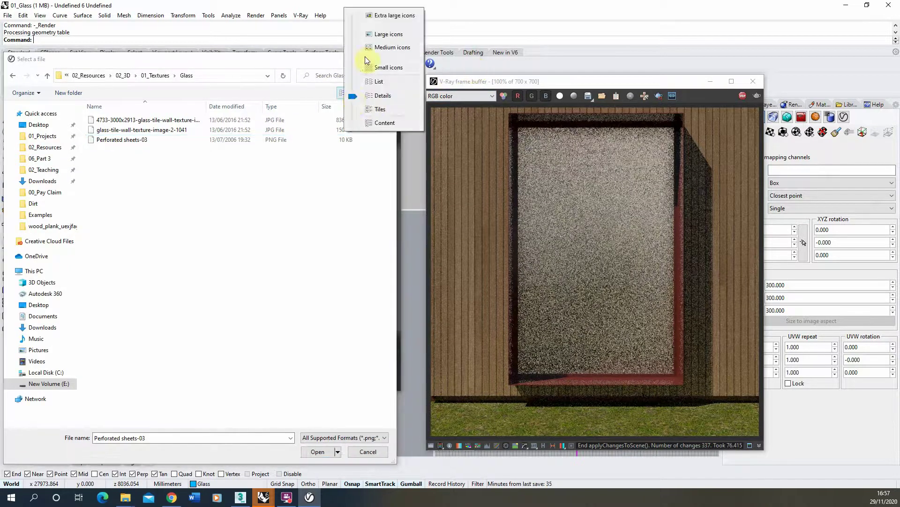
pyautogui.click(365, 33)
pyautogui.click(353, 92)
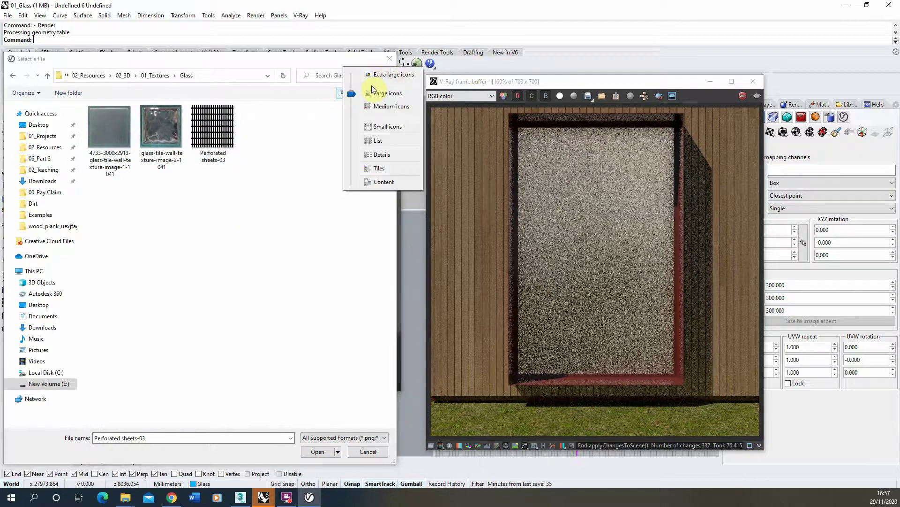
pyautogui.click(386, 75)
pyautogui.click(169, 265)
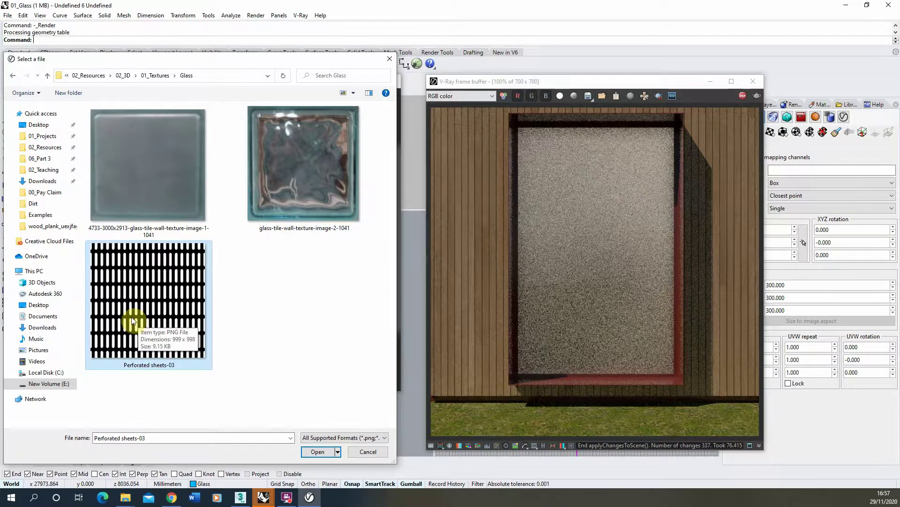
# Step: Load Perforated sheets-03 into the bitmap, return to 01_GLASS, and move the frame buffer aside
pyautogui.click(319, 452)
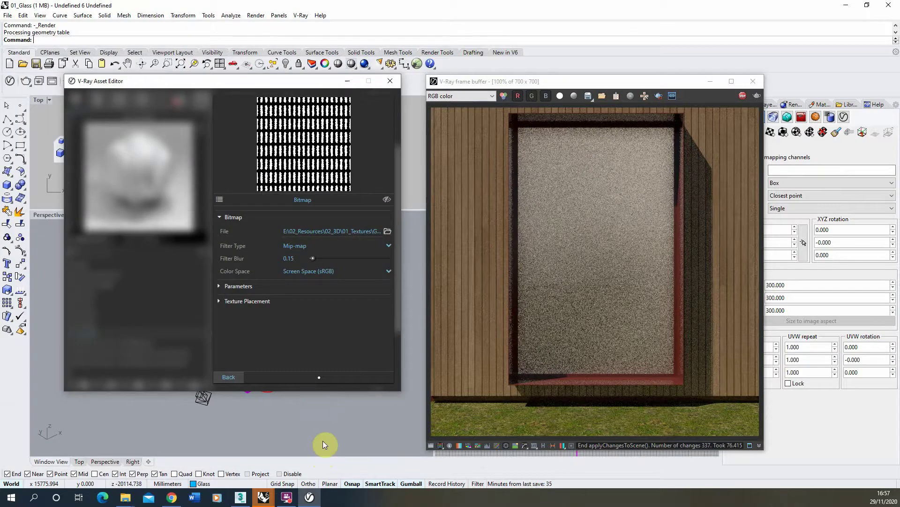
pyautogui.click(233, 377)
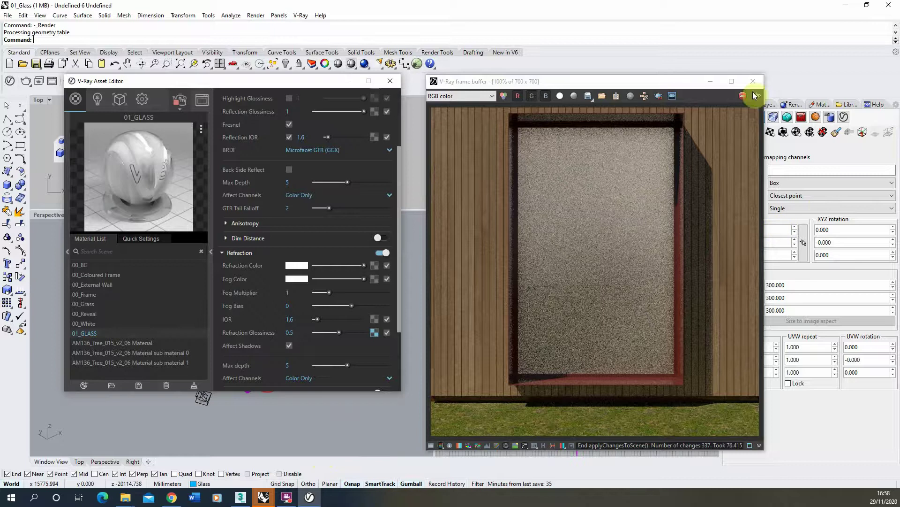
pyautogui.moveTo(618, 83); pyautogui.dragTo(308, 64)
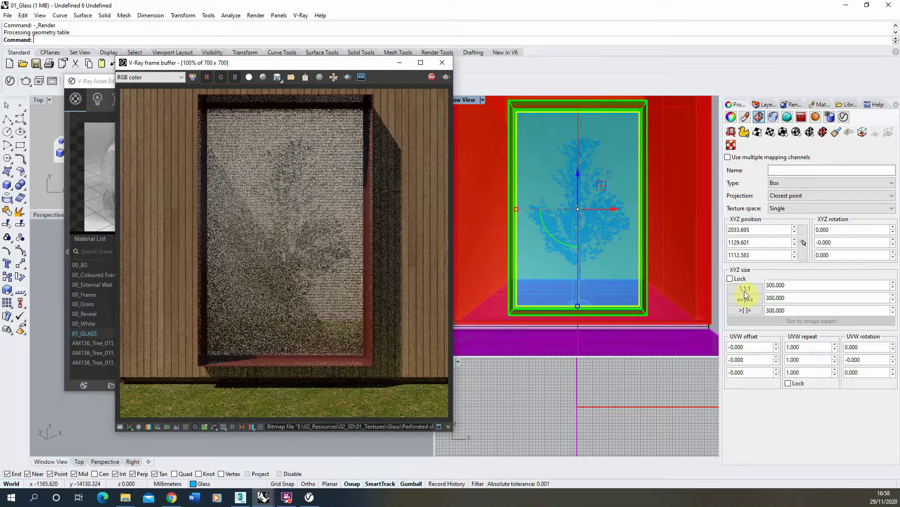
# Step: Set the texture mapping X, Y and Z sizes to 2000, then stop the render
pyautogui.click(795, 287)
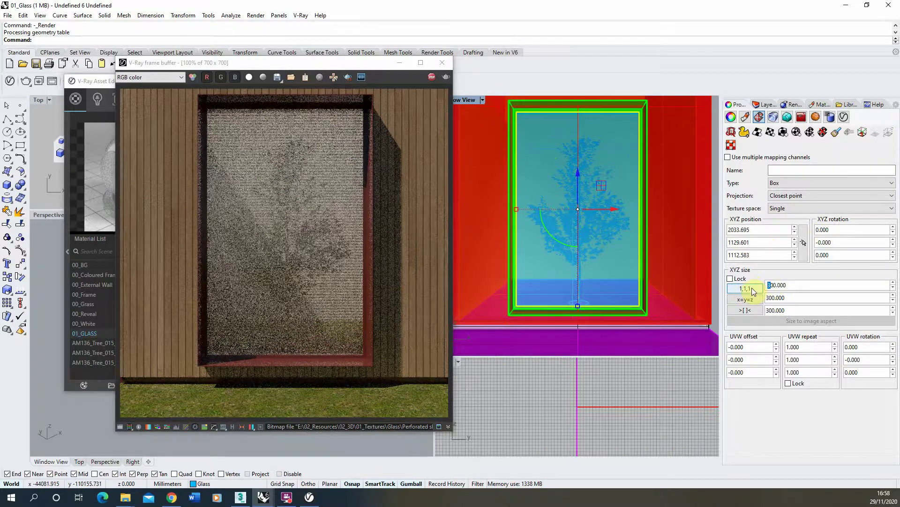
pyautogui.write('20')
pyautogui.click(774, 300)
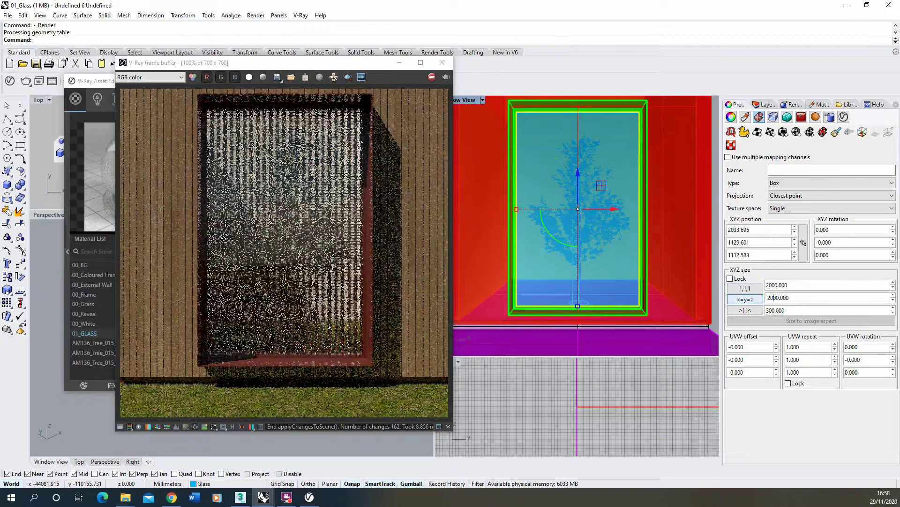
pyautogui.write('2')
pyautogui.click(771, 310)
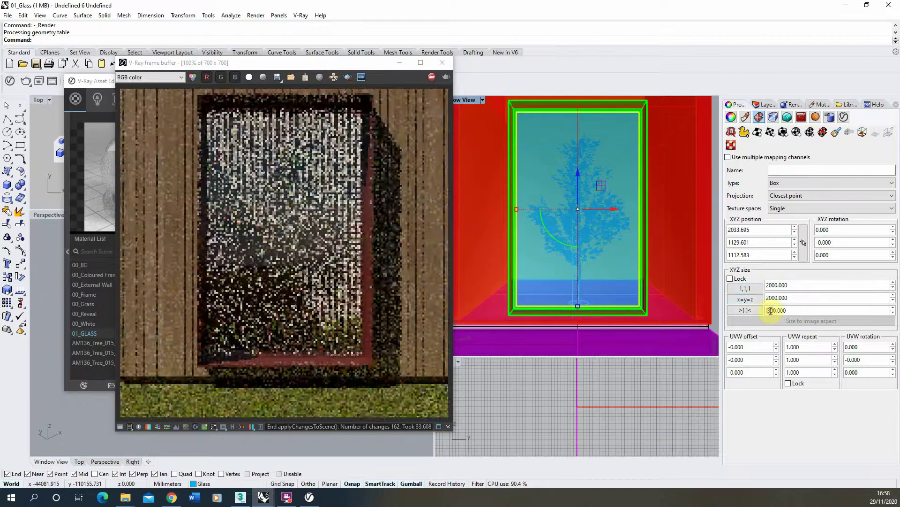
pyautogui.write('20')
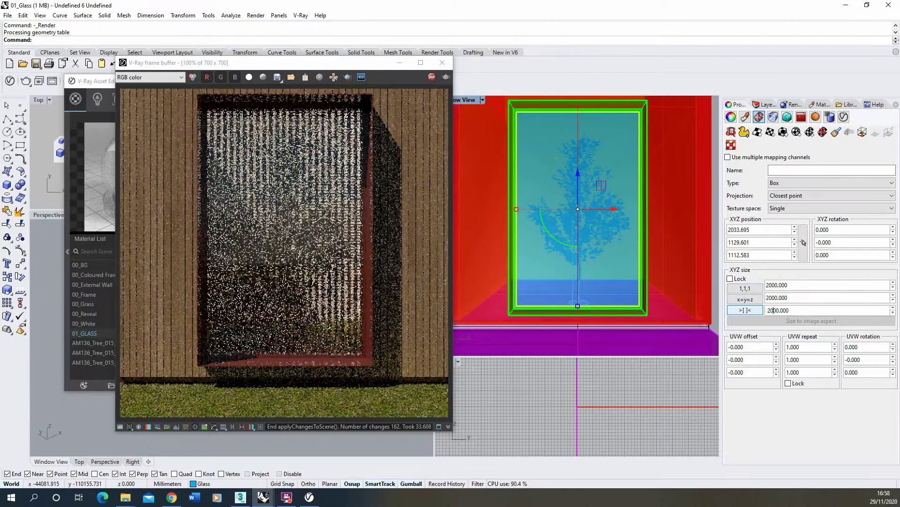
pyautogui.doubleClick(802, 297)
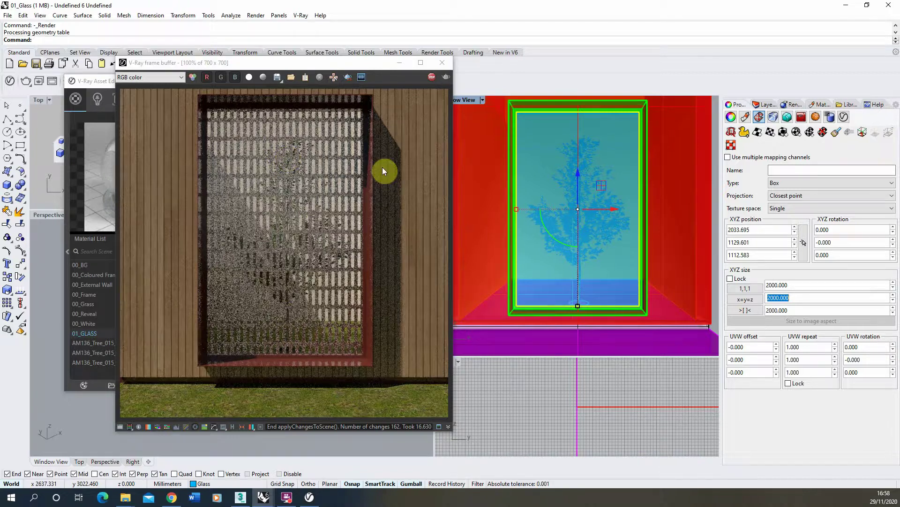
pyautogui.click(429, 80)
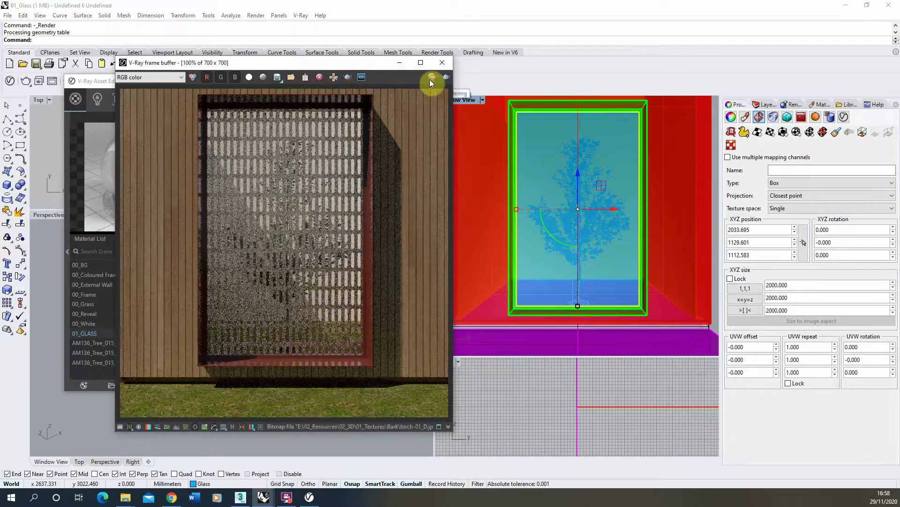
pyautogui.moveTo(279, 65); pyautogui.dragTo(510, 72)
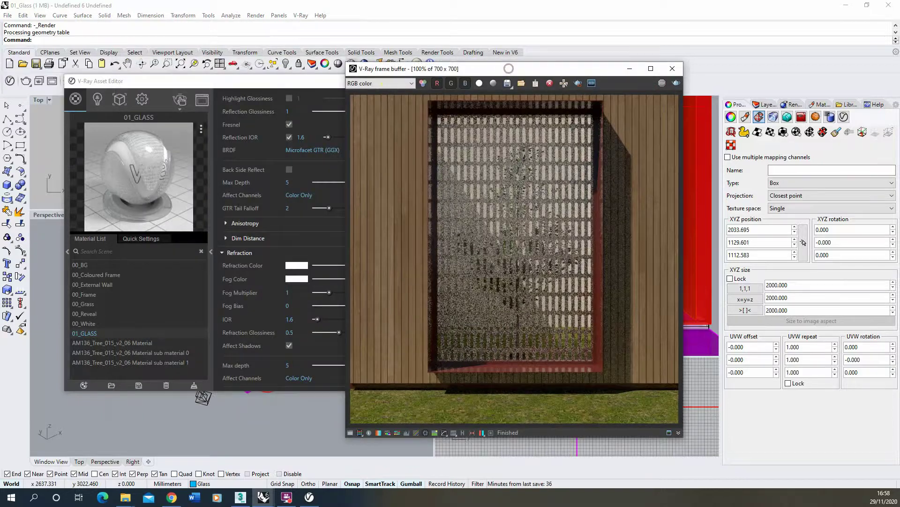
# Step: Switch off the perforated glossiness map and set 01_GLASS refraction glossiness to 1
pyautogui.click(286, 496)
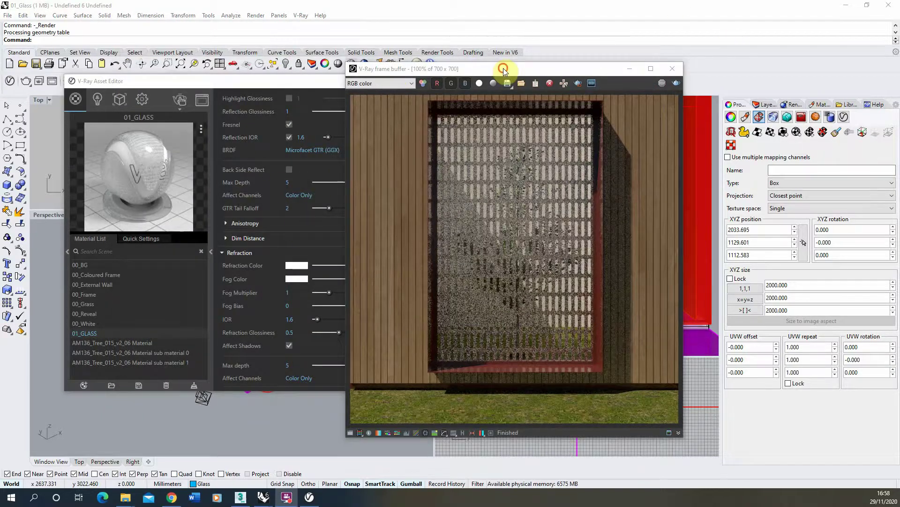
pyautogui.moveTo(502, 69); pyautogui.dragTo(572, 56)
pyautogui.moveTo(252, 84); pyautogui.dragTo(245, 75)
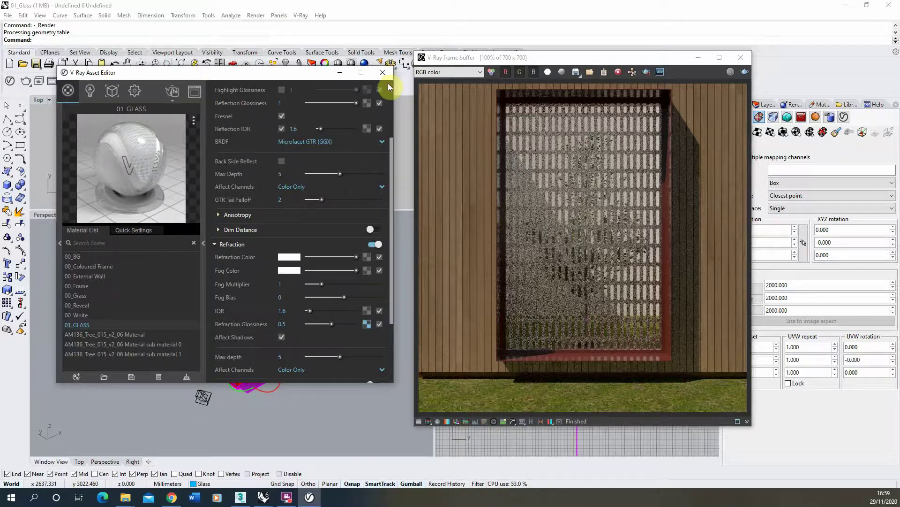
pyautogui.click(380, 324)
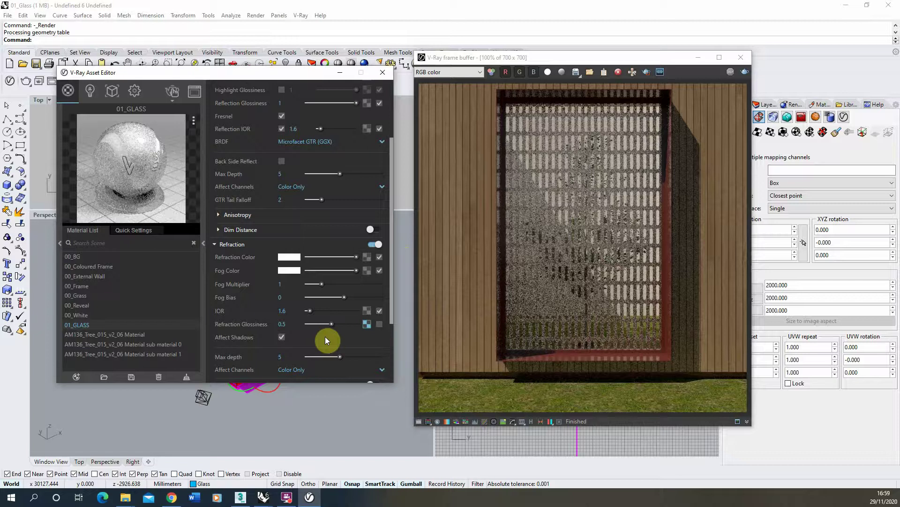
pyautogui.moveTo(330, 325); pyautogui.dragTo(407, 320)
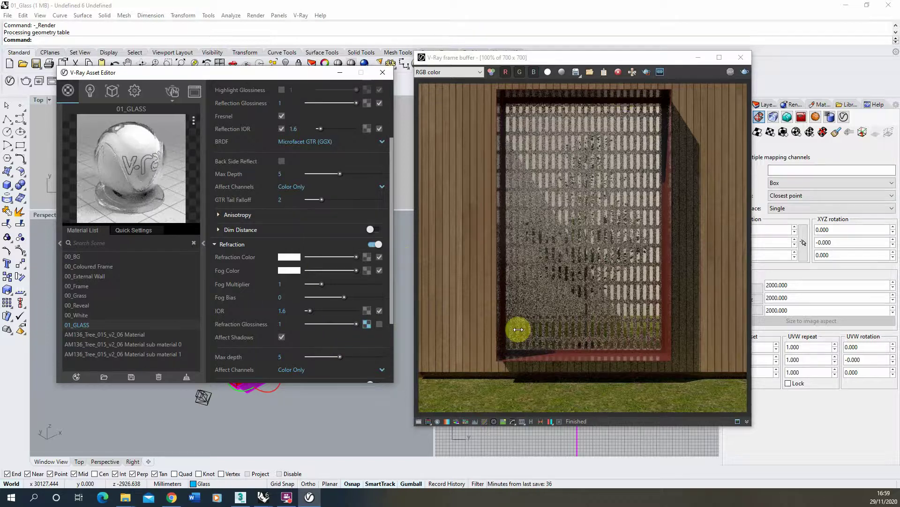
# Step: Enable Displacement under the 01_GLASS Maps section and open its map slot
pyautogui.scroll(-3, 342, 283)
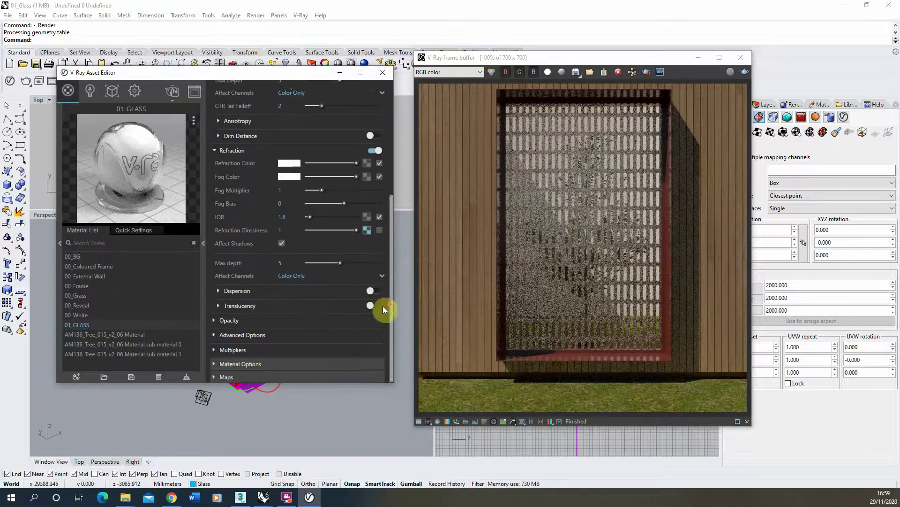
pyautogui.click(231, 375)
pyautogui.scroll(-1, 274, 342)
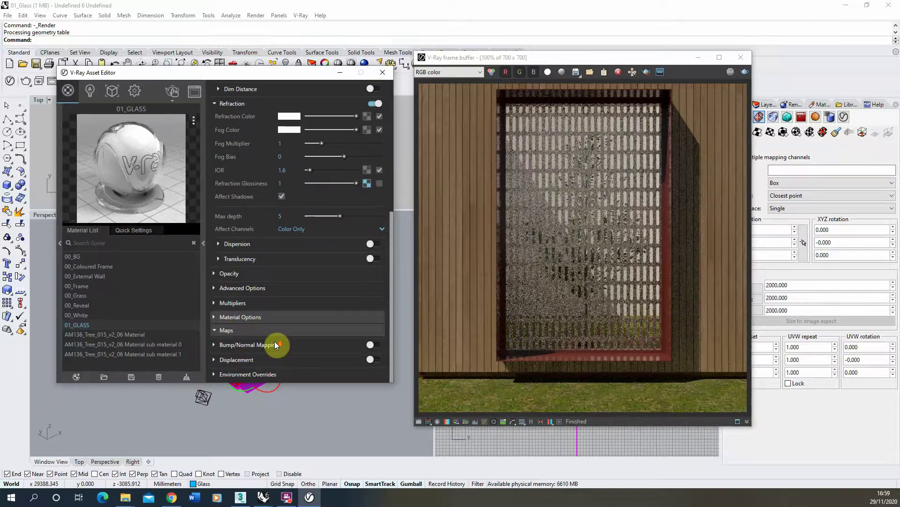
pyautogui.click(379, 360)
pyautogui.click(348, 361)
pyautogui.scroll(-3, 318, 344)
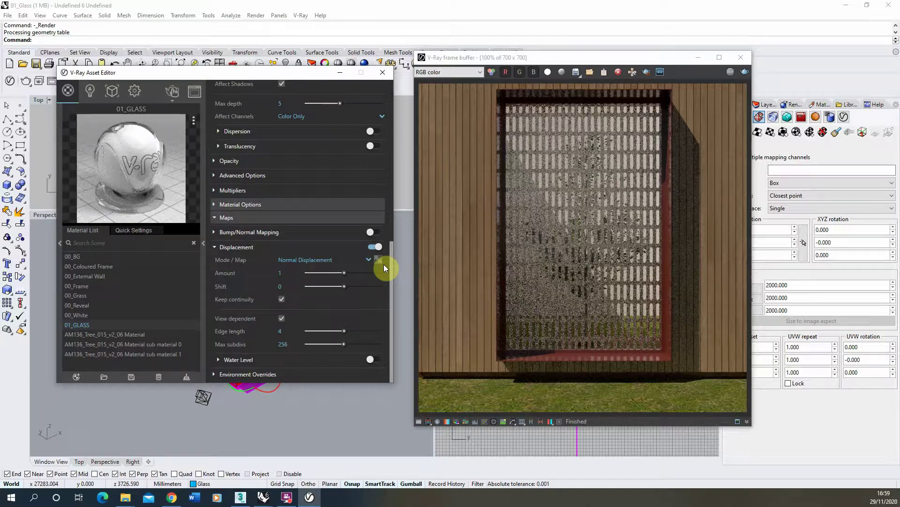
pyautogui.click(384, 264)
# Step: Load the corrugated_steel_by_paulinemoss-d4h1yma image as a Bitmap displacement map
pyautogui.click(378, 260)
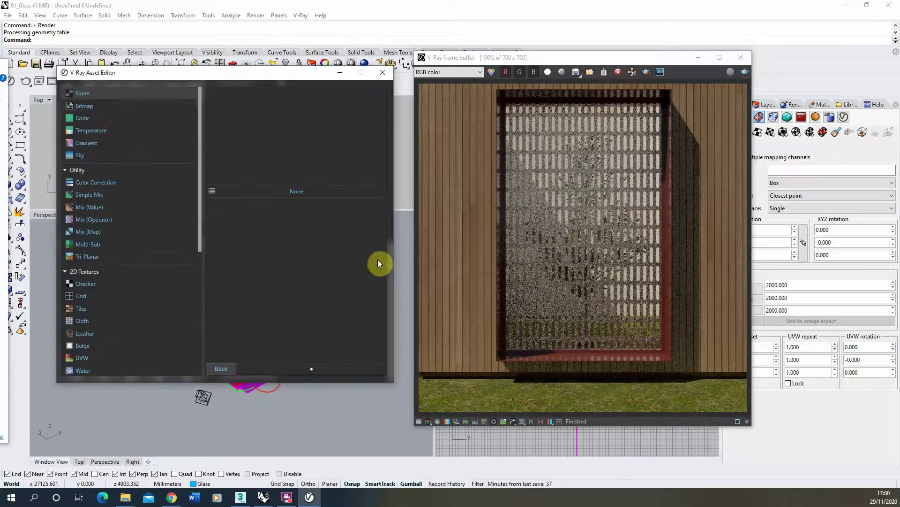
pyautogui.click(100, 108)
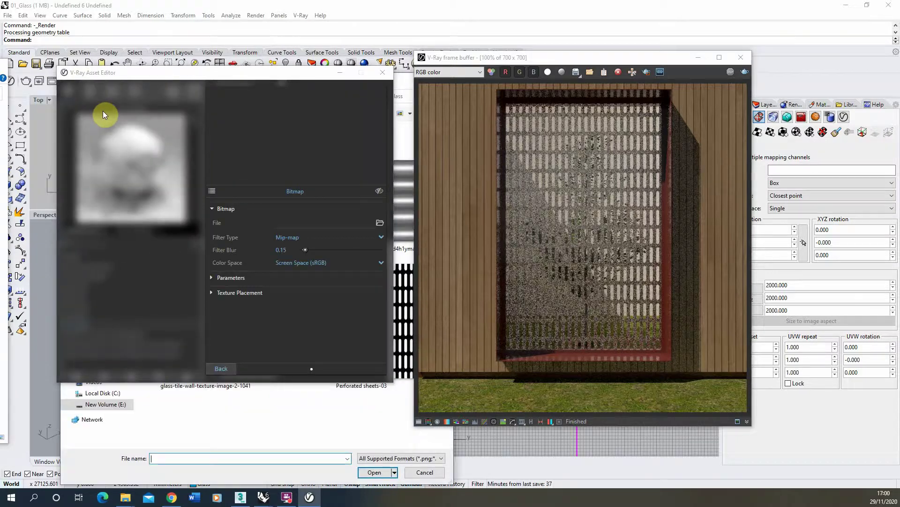
pyautogui.click(698, 58)
pyautogui.moveTo(341, 81); pyautogui.dragTo(692, 54)
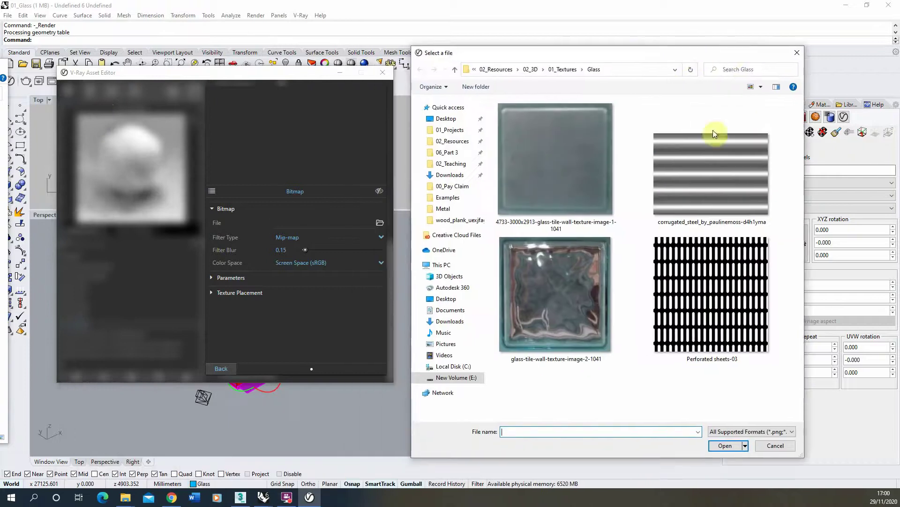
pyautogui.click(710, 167)
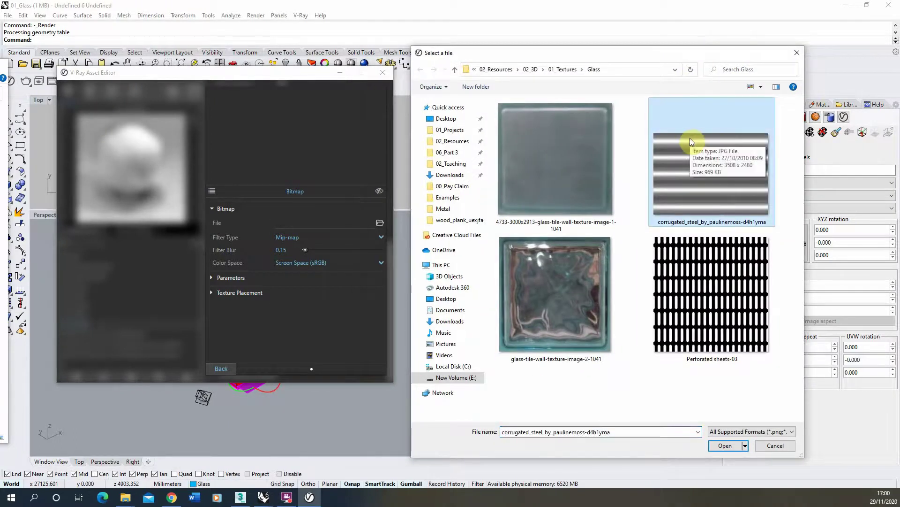
pyautogui.click(725, 445)
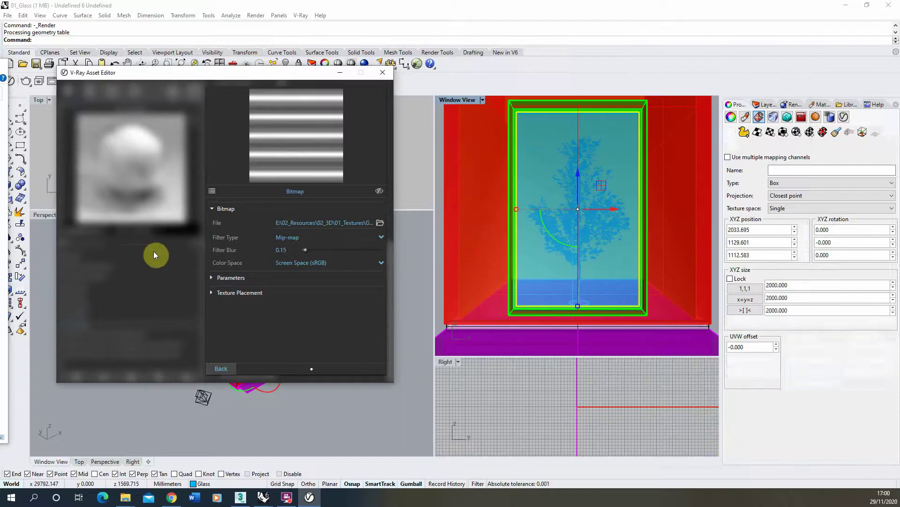
pyautogui.click(221, 368)
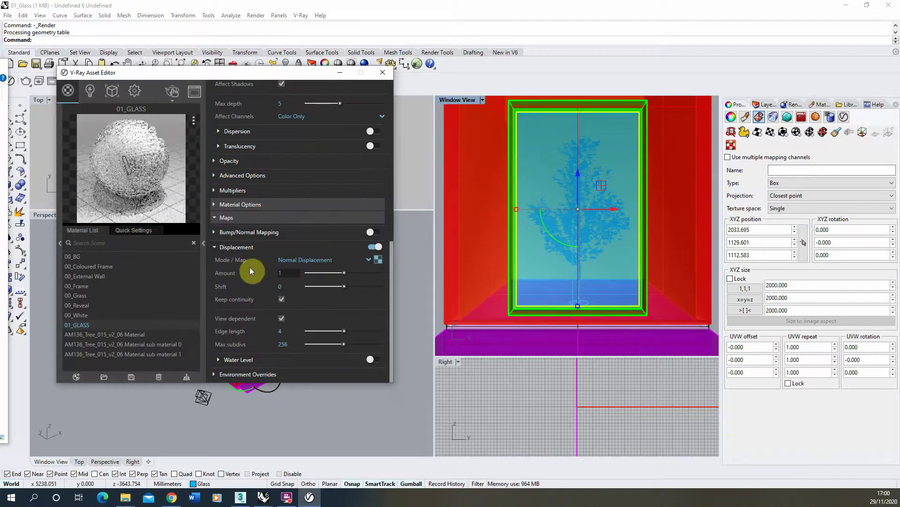
# Step: Set the 01_GLASS displacement amount to 10 and render the scene again
pyautogui.write('0')
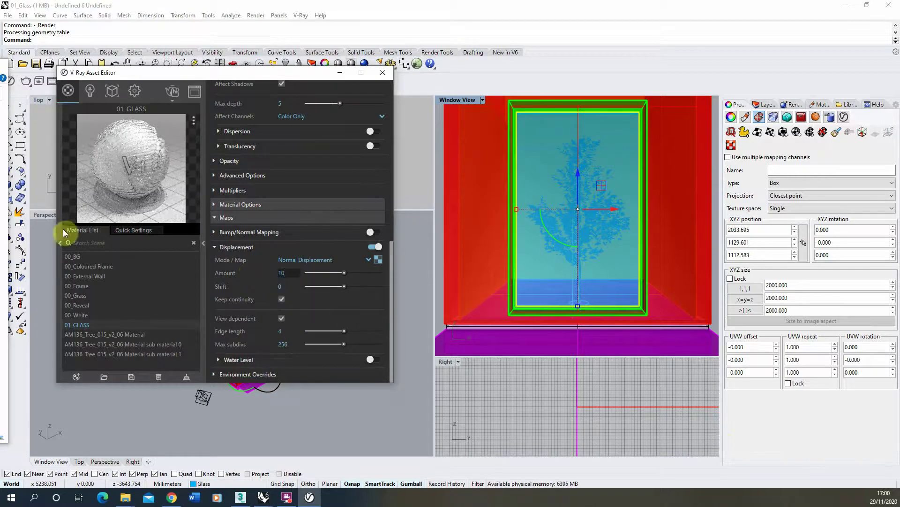
pyautogui.click(290, 287)
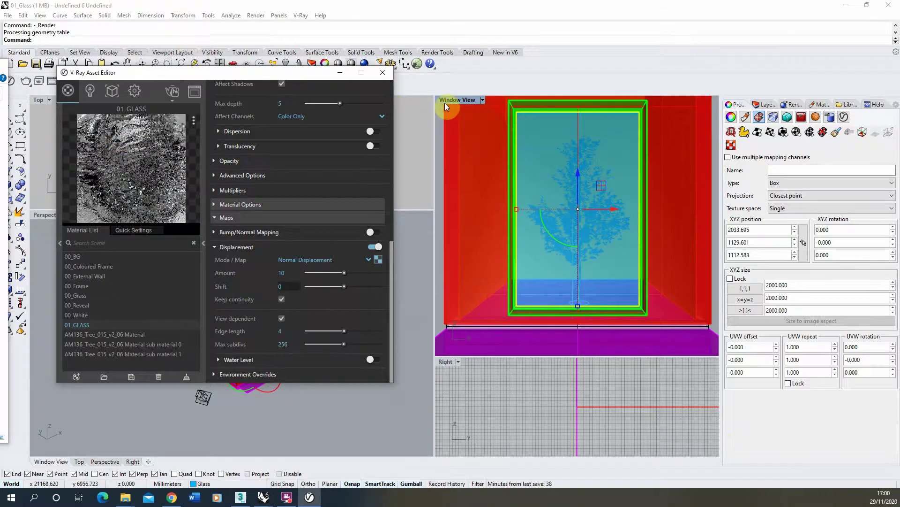
pyautogui.click(463, 101)
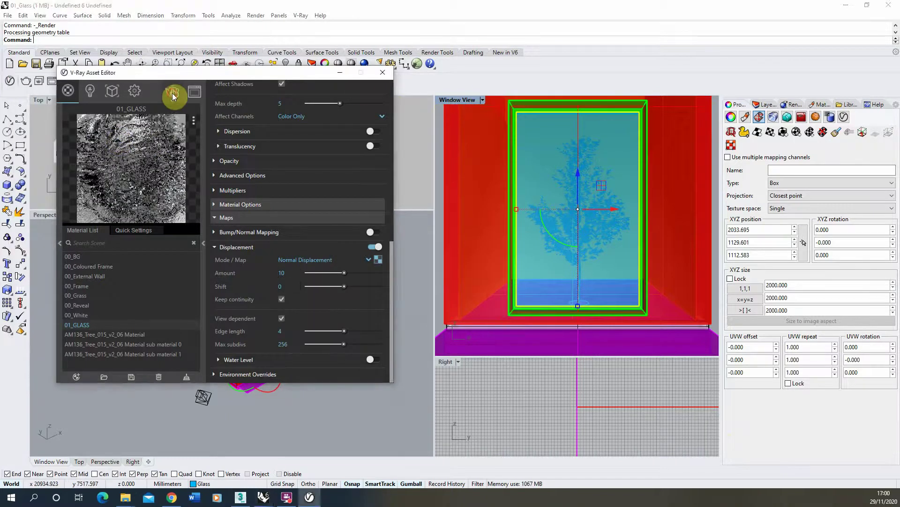
pyautogui.click(172, 93)
# Step: Change the texture mapping box sizes from 2000 to 300
pyautogui.click(297, 460)
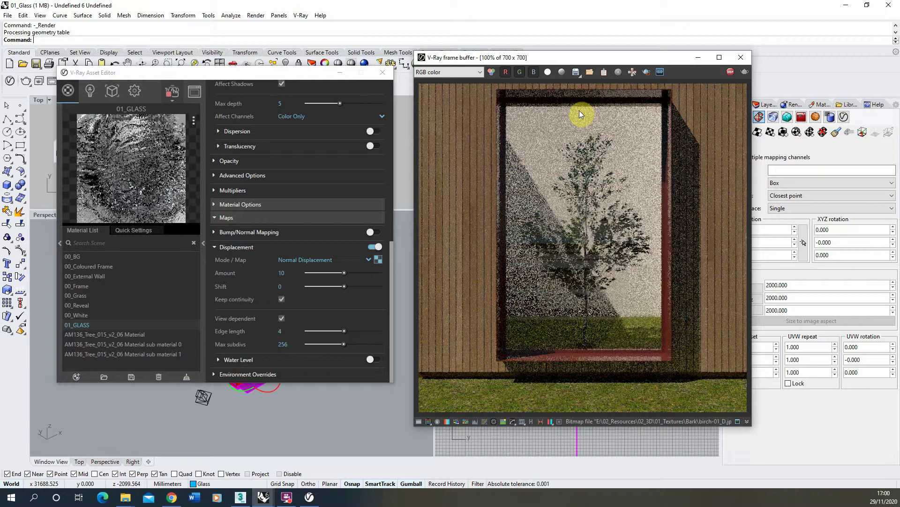
pyautogui.click(773, 297)
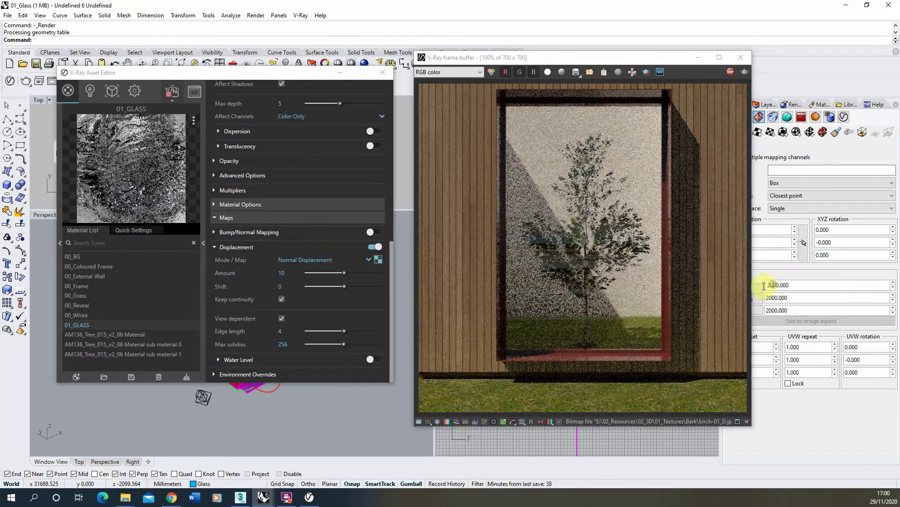
pyautogui.moveTo(774, 284); pyautogui.dragTo(763, 288)
pyautogui.write('3')
pyautogui.click(772, 297)
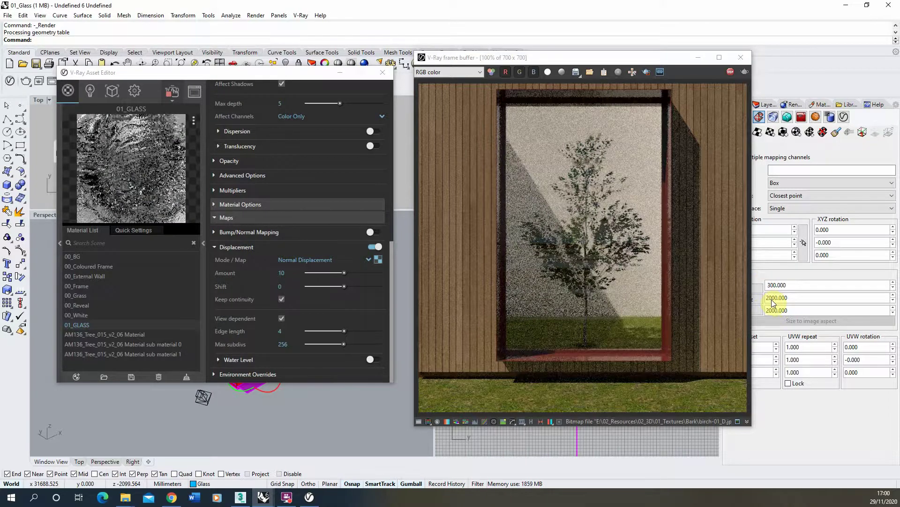
pyautogui.click(769, 287)
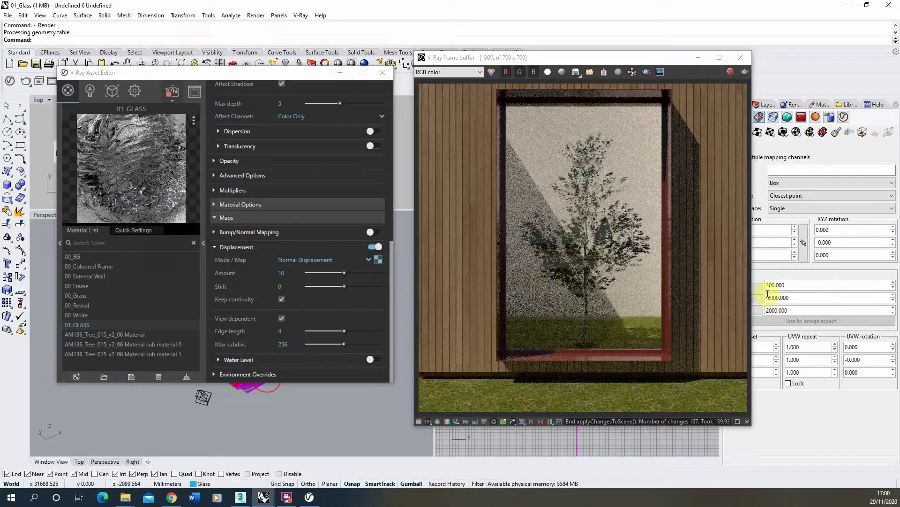
pyautogui.moveTo(771, 297)
pyautogui.mouseDown()
pyautogui.moveTo(785, 310)
pyautogui.moveTo(773, 310)
pyautogui.mouseUp()
pyautogui.write('3')
pyautogui.write('3')
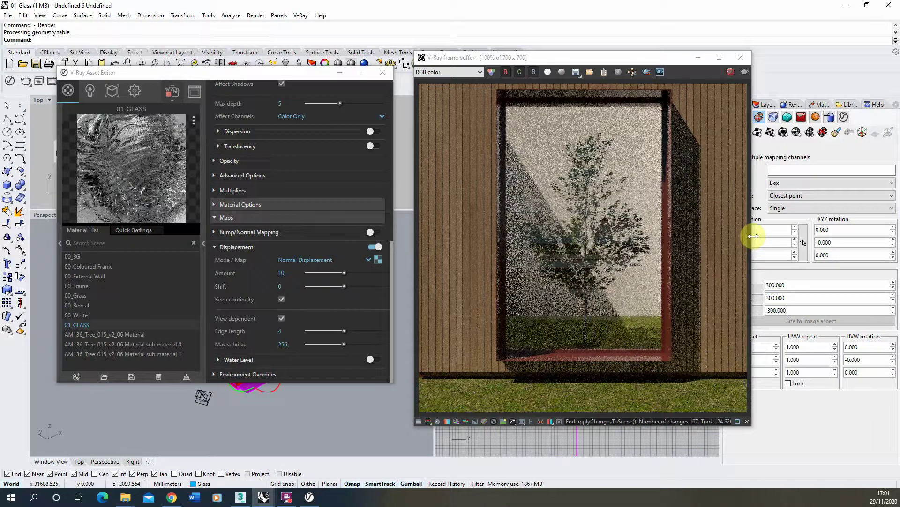
pyautogui.click(803, 296)
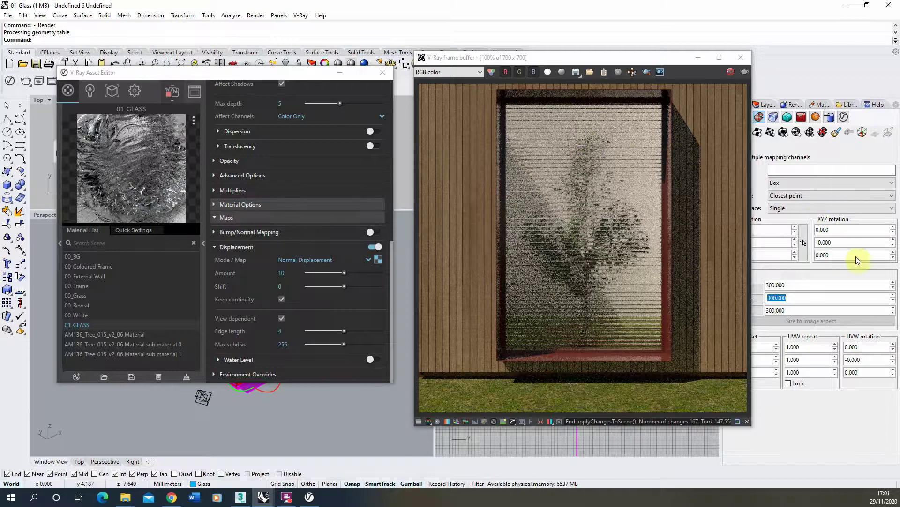
# Step: Set the glass pane's texture mapping Y rotation to 90° so the flutes run vertically
pyautogui.click(847, 242)
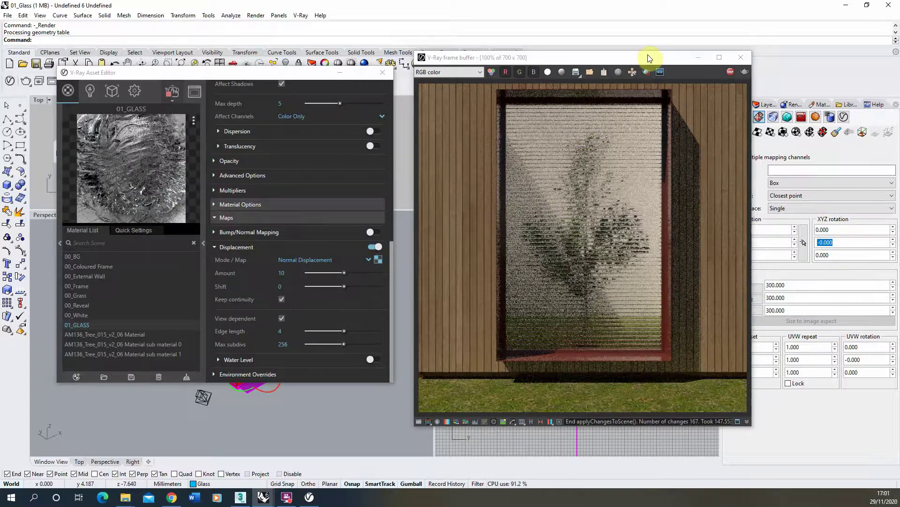
pyautogui.moveTo(649, 57); pyautogui.dragTo(568, 62)
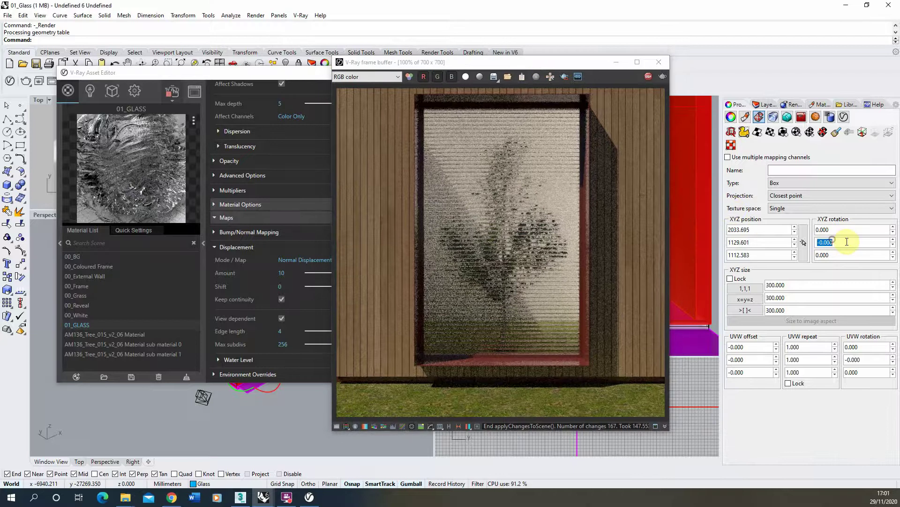
pyautogui.write('90')
pyautogui.press('Return')
pyautogui.click(837, 255)
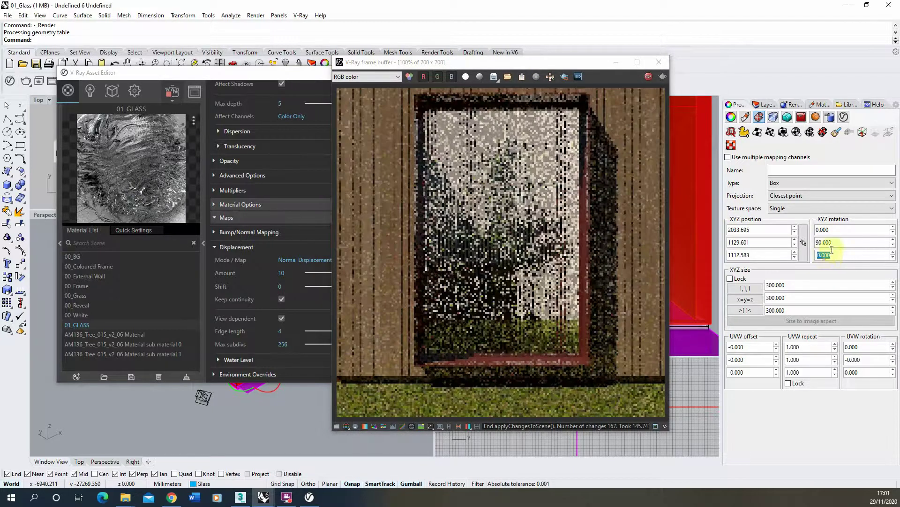